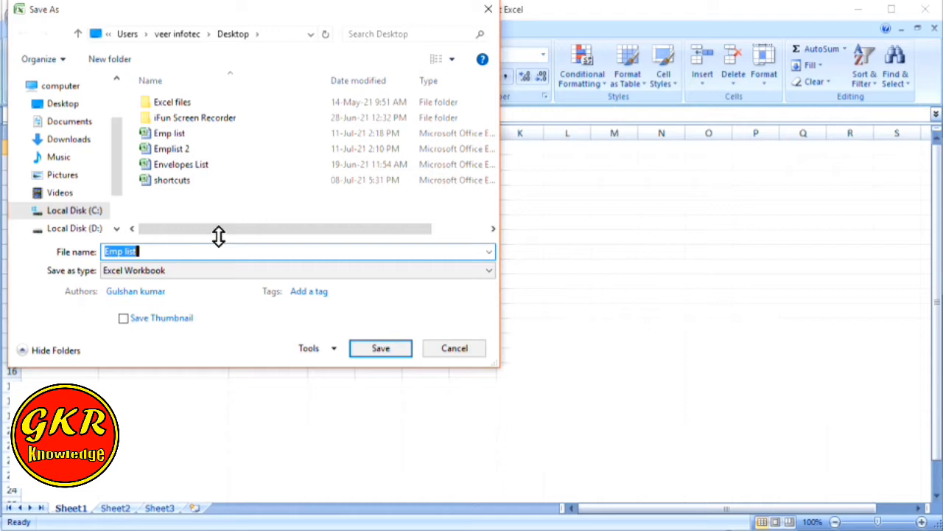
Save the Hindi recipient workbook on the Desktop under the name 'emp enp'
type("e")
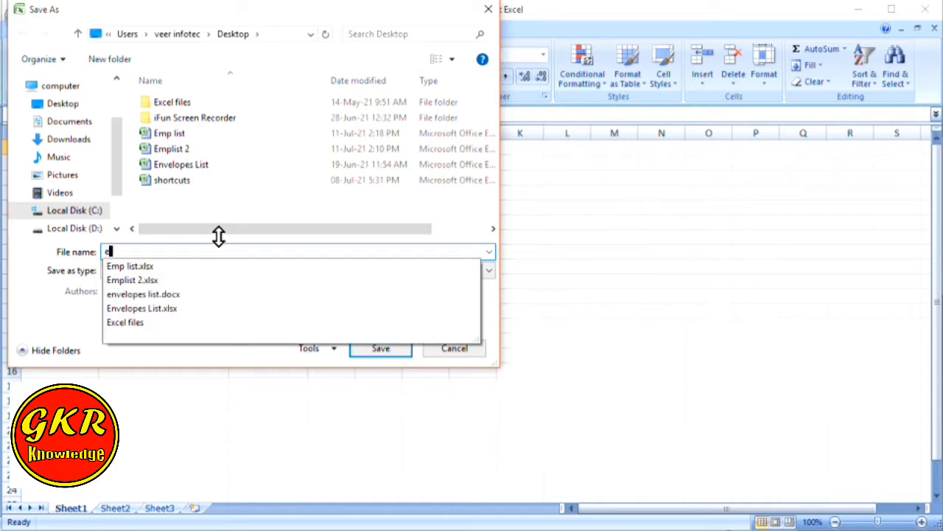
type("mp ")
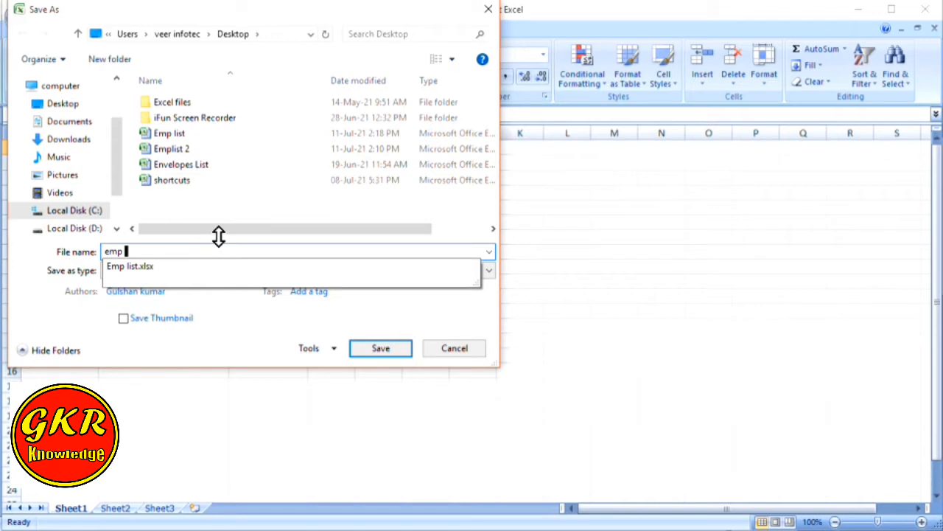
type("enp")
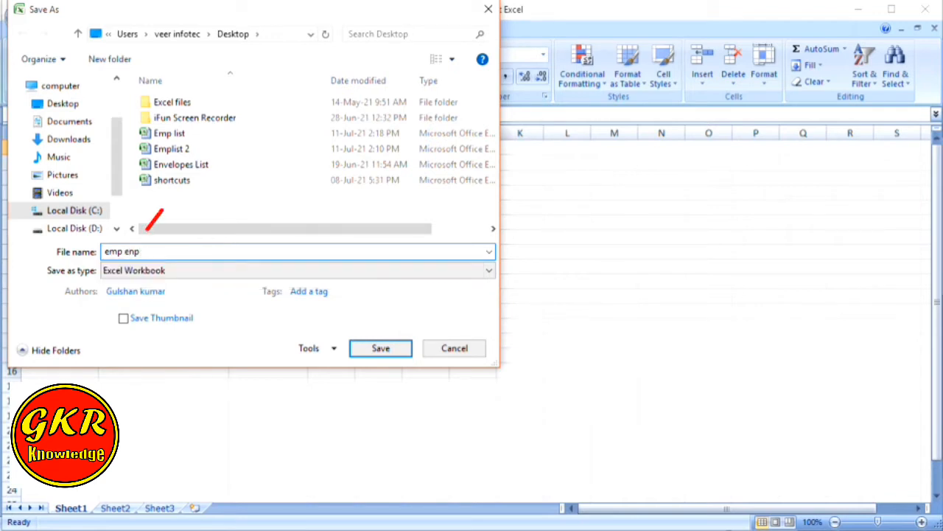
left_click(61, 104)
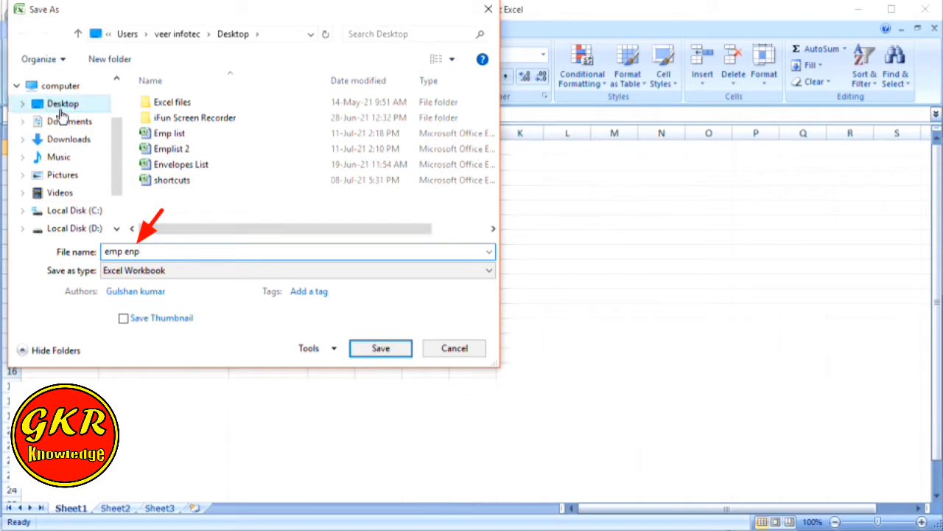
left_click(147, 271)
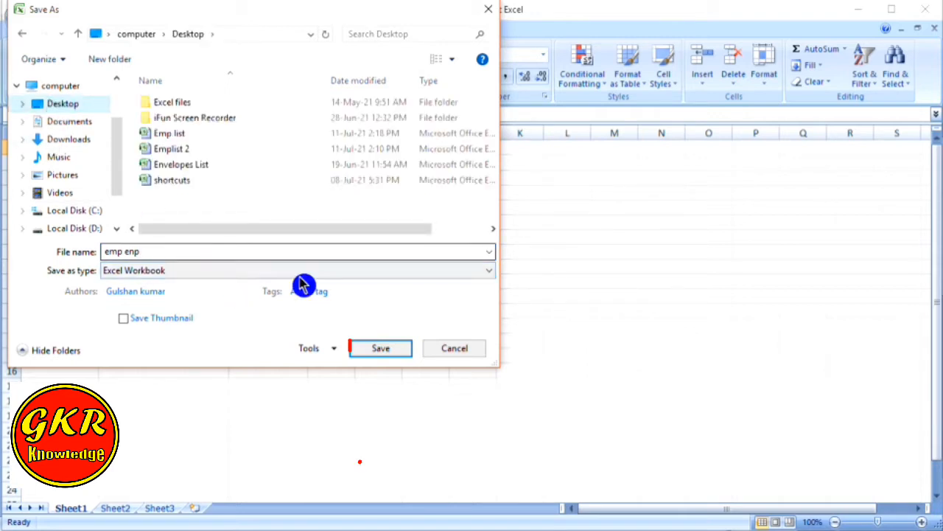
left_click(377, 352)
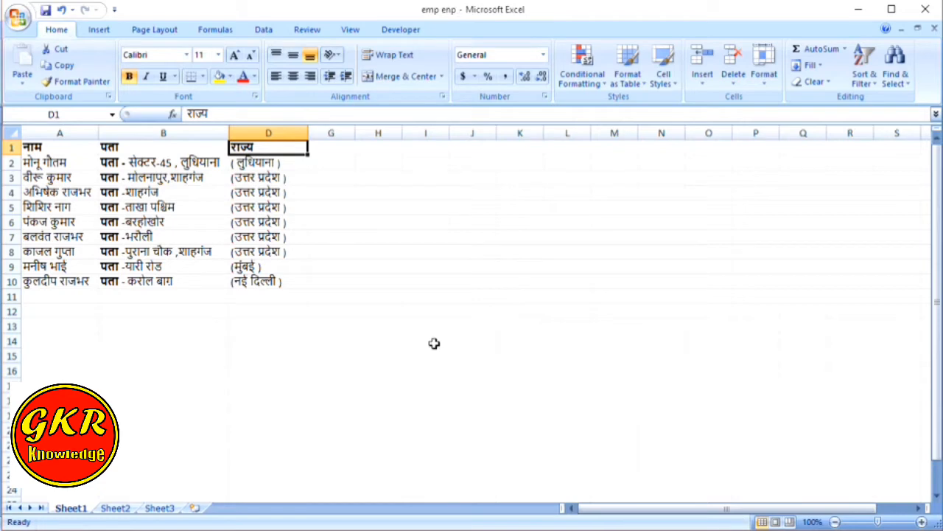
Switch to the blank Word document, start a new envelope, and clear the stray return-address text
key("alt+Tab")
key("alt+Tab")
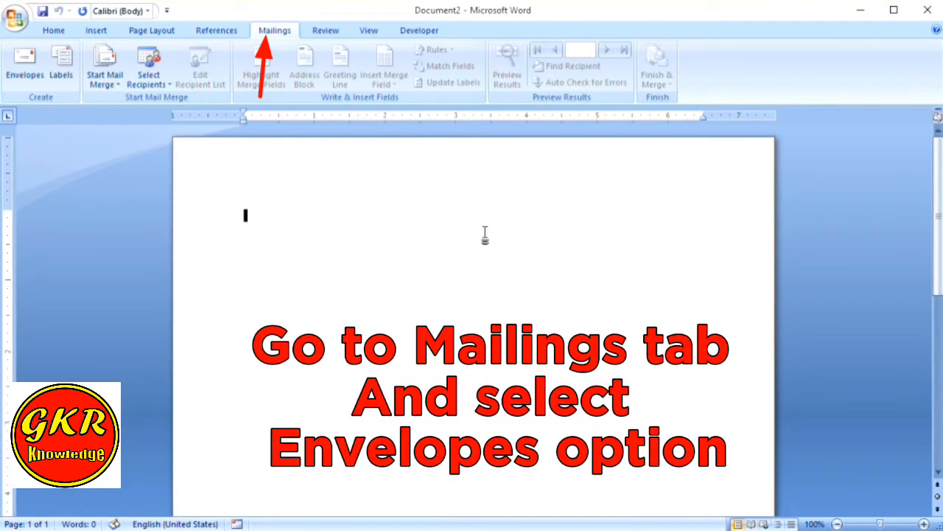
left_click(20, 83)
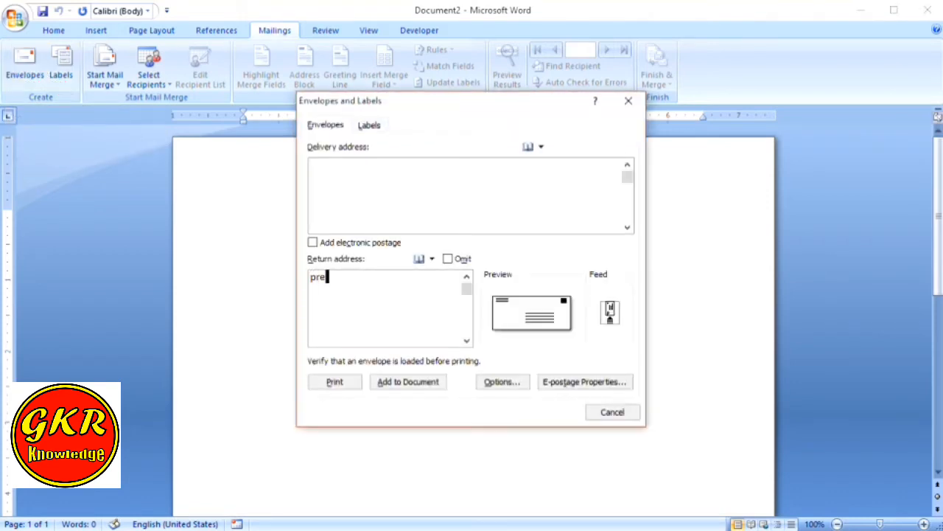
key("BackSpace")
key("BackSpace")
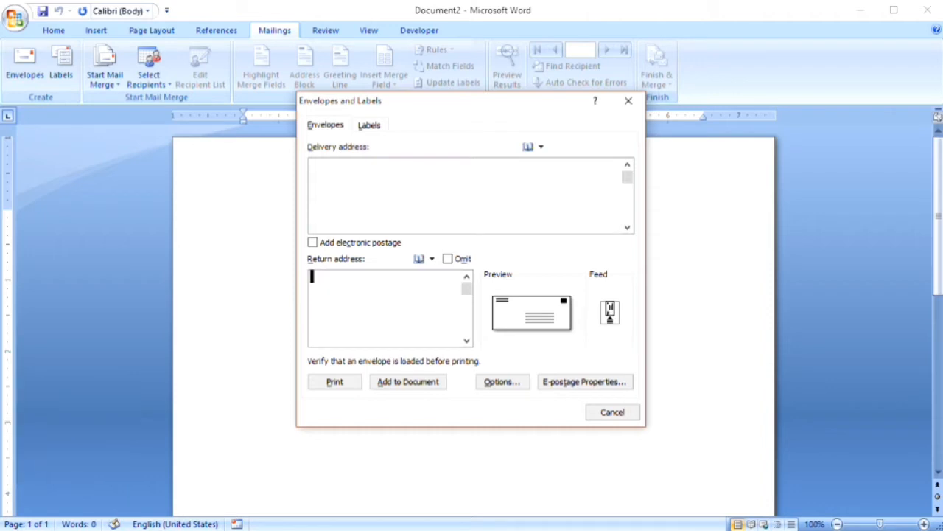
Type the Hindi sender heading 'preshak,' (प्रेषक,) at the top of the return address
left_click(351, 305)
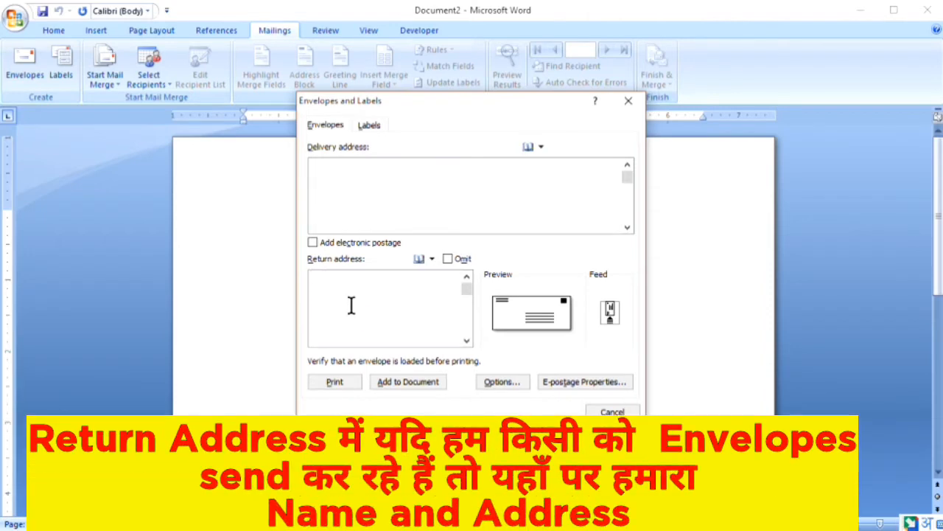
left_click(353, 310)
type("pre")
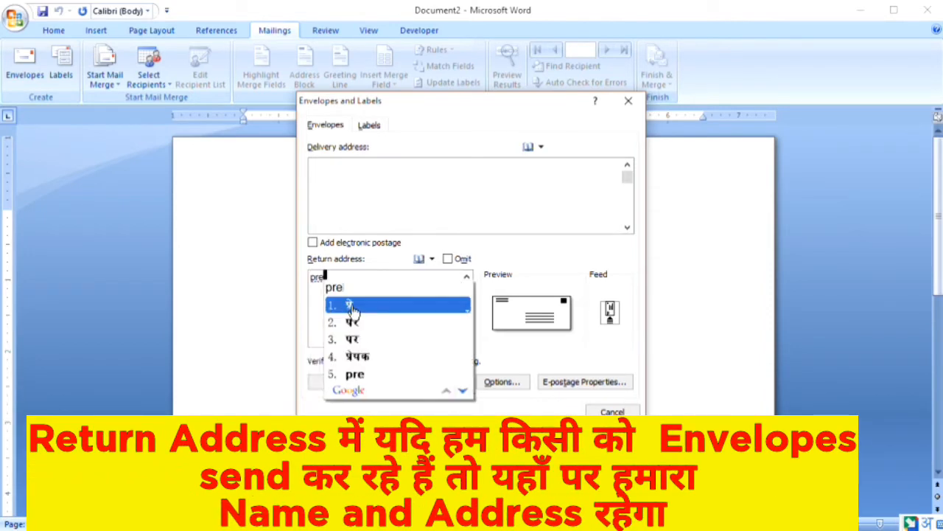
type("shak")
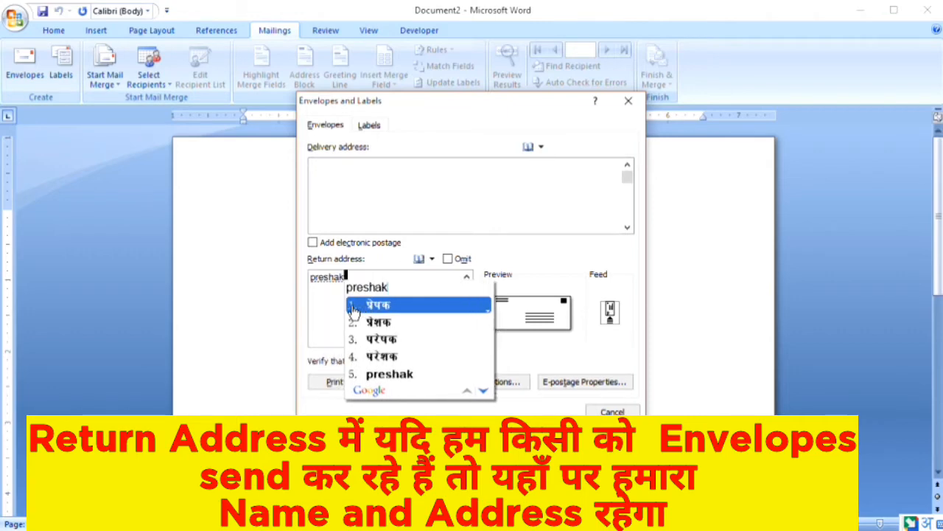
key("Escape")
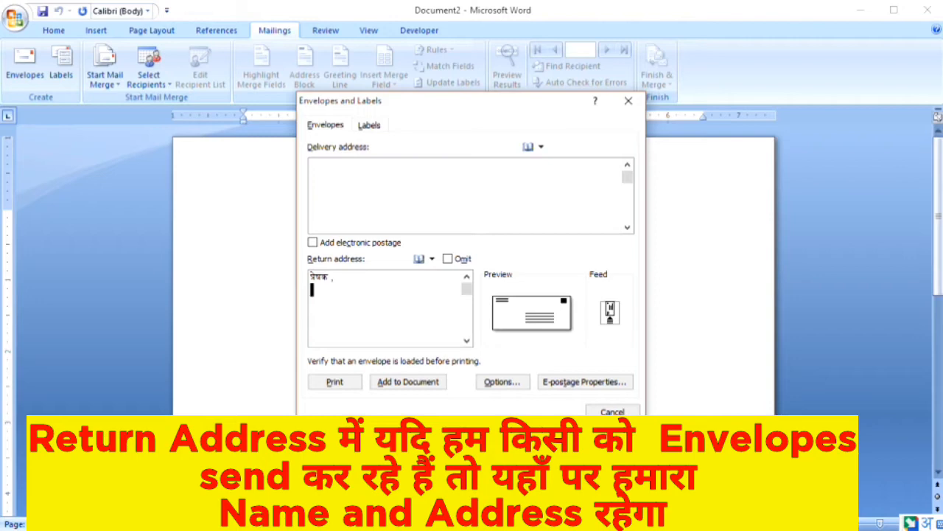
type(",")
key("Return")
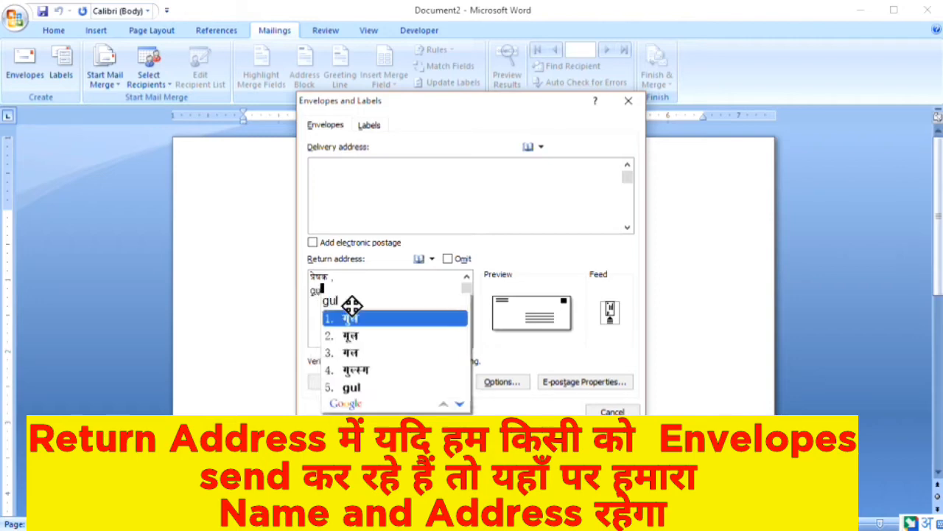
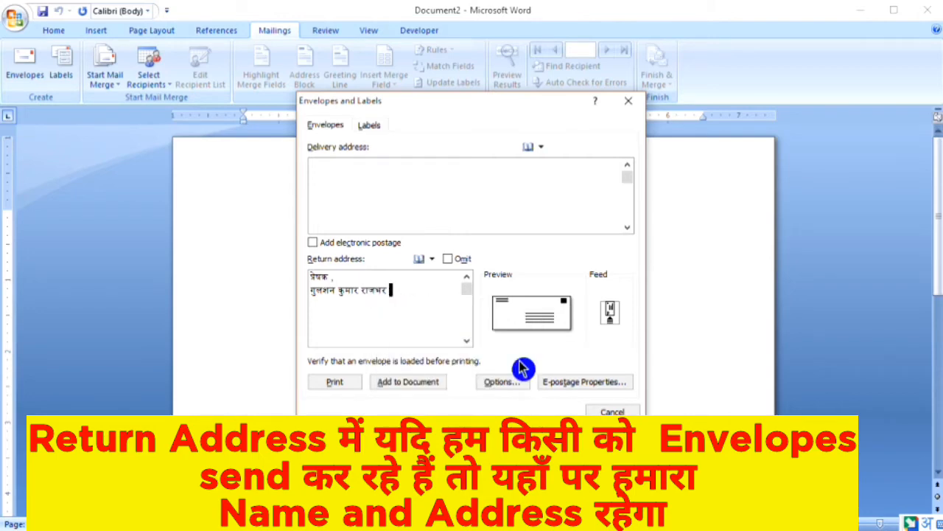
Add the sender's name, town and state as Hindi lines below the heading
key("Return")
type("sh")
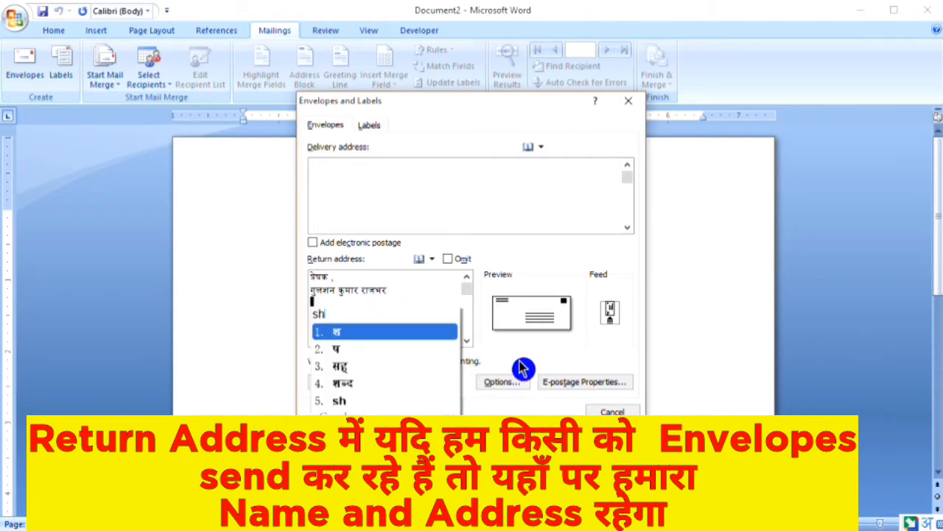
type("ahganj")
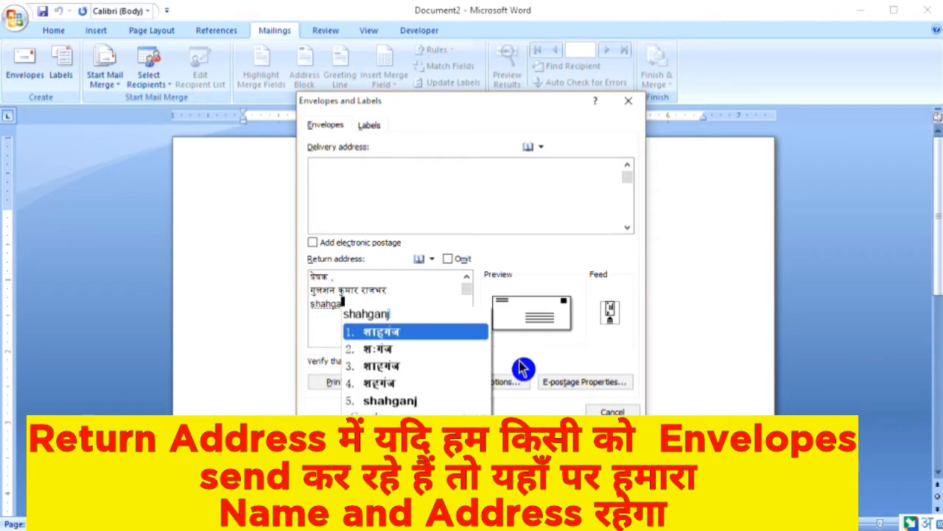
key("Escape")
type("jaun")
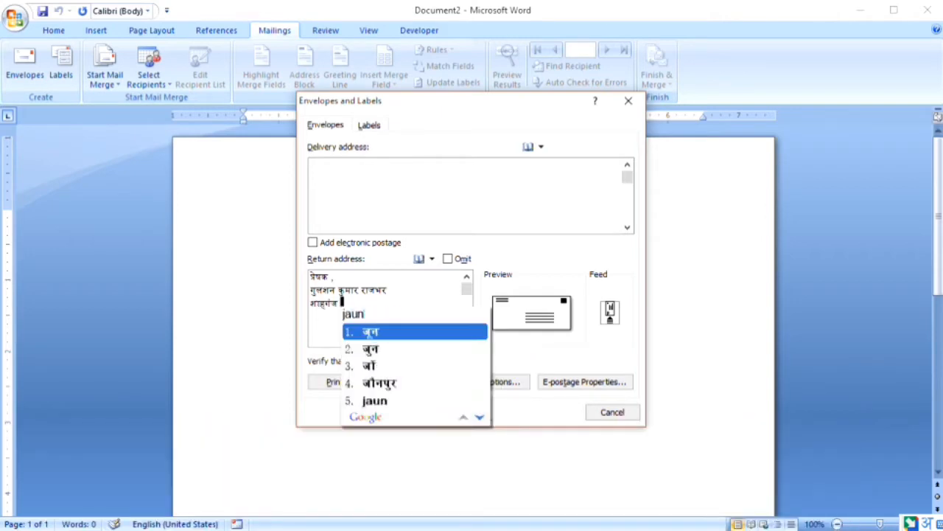
type("pur")
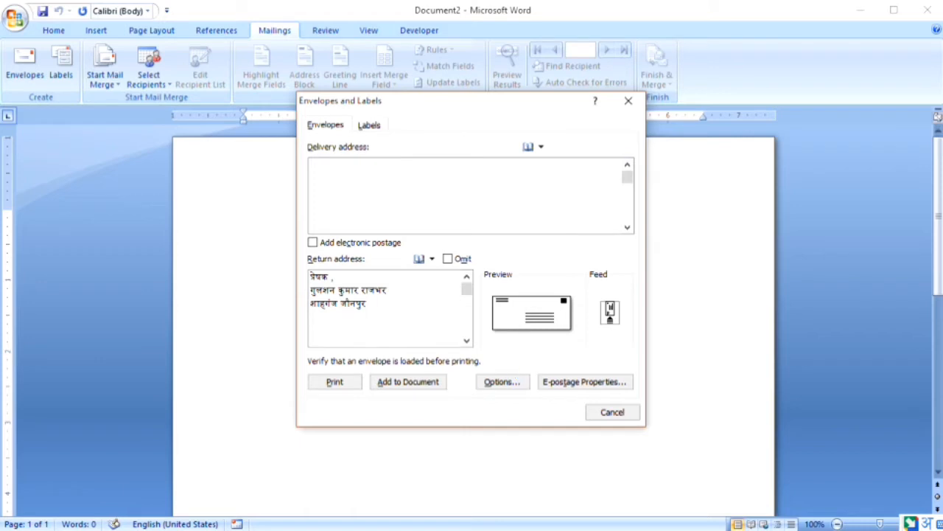
key("Return")
type("uttar")
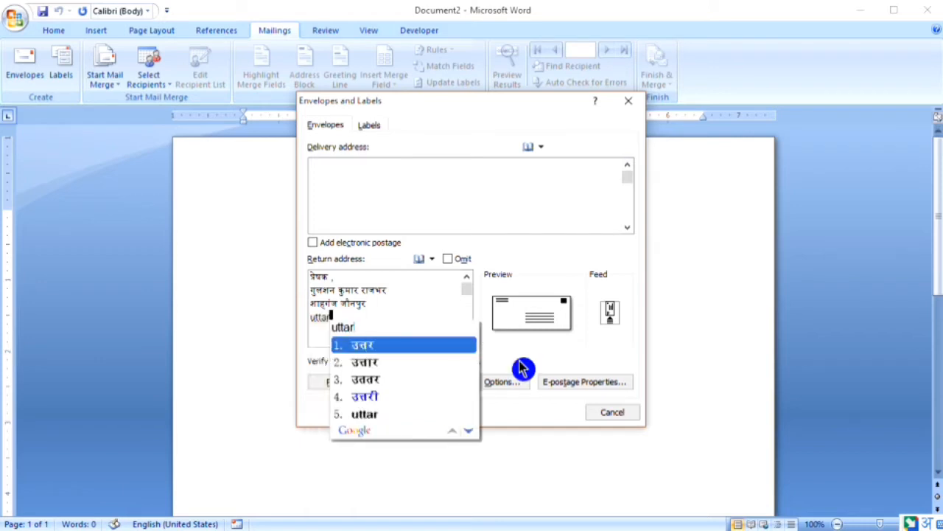
type(" pras")
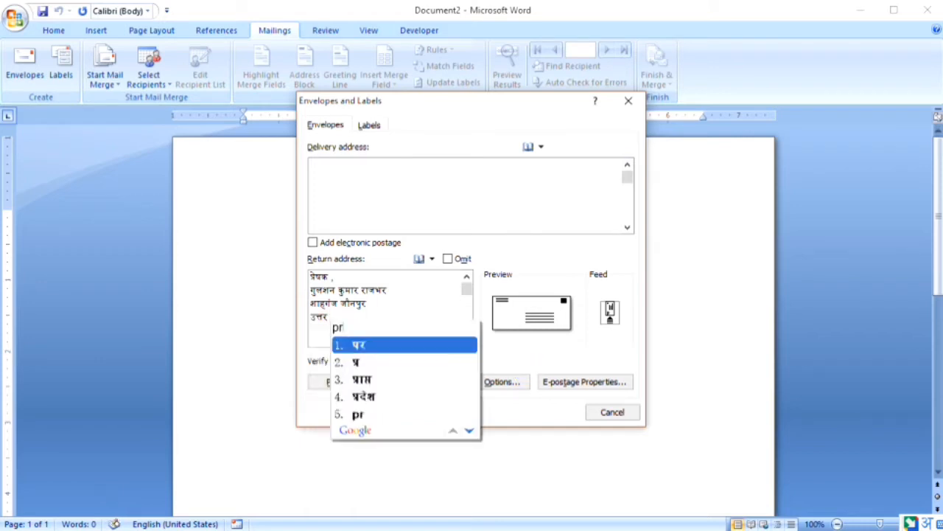
key("BackSpace")
type("de")
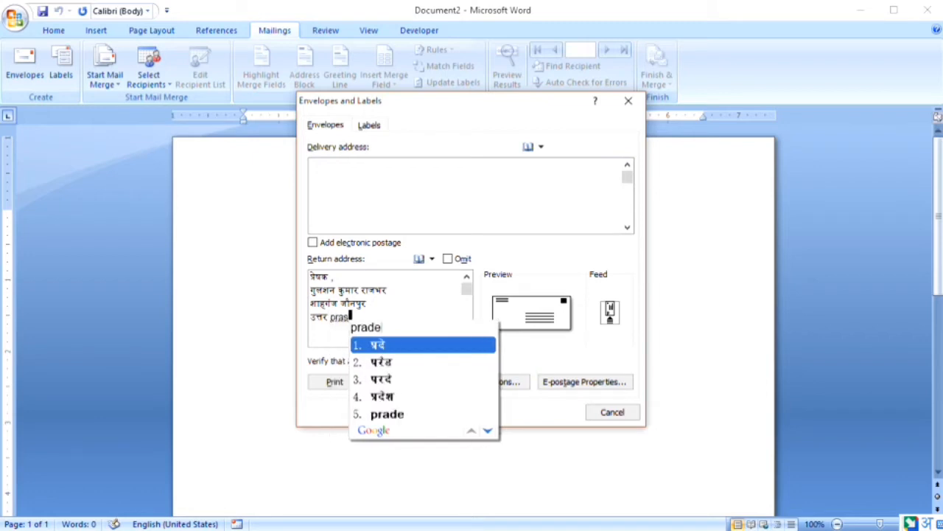
type("sh")
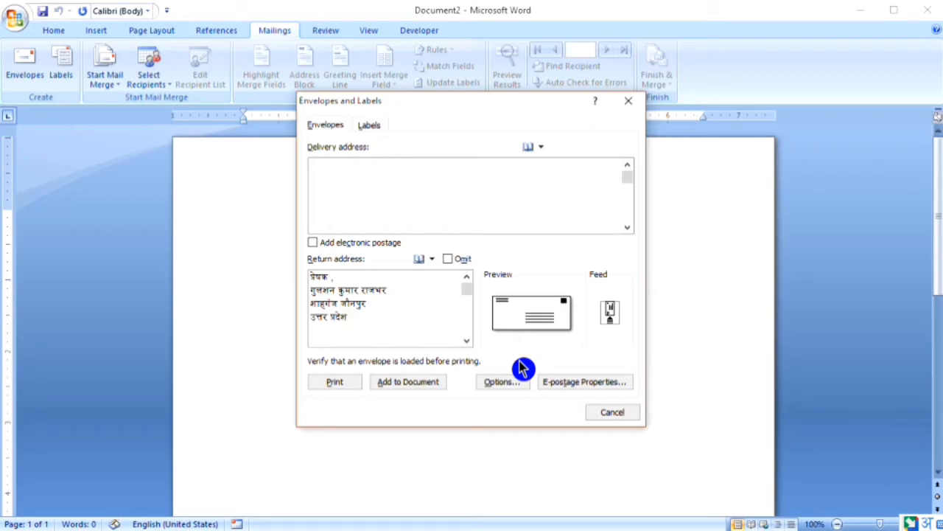
Add the envelope to Document2 and keep the Hindi return address as the default
left_click(405, 396)
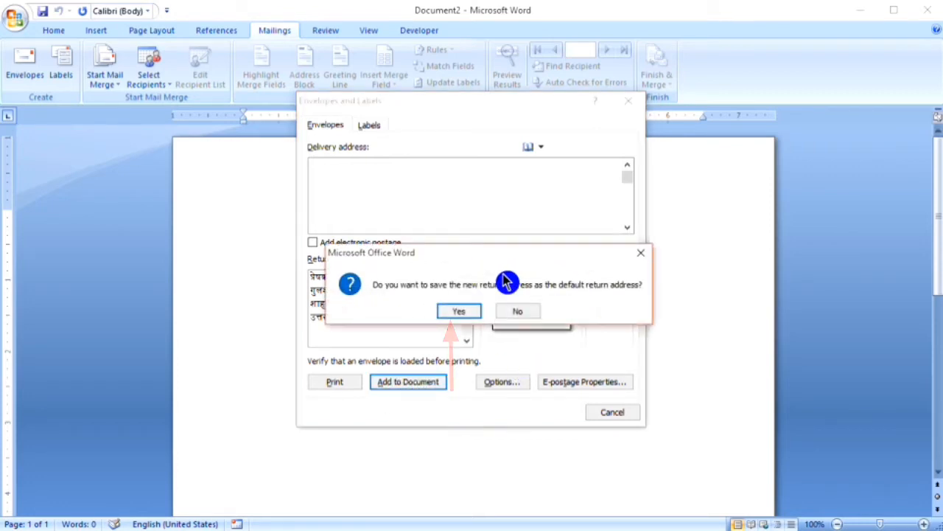
left_click(456, 316)
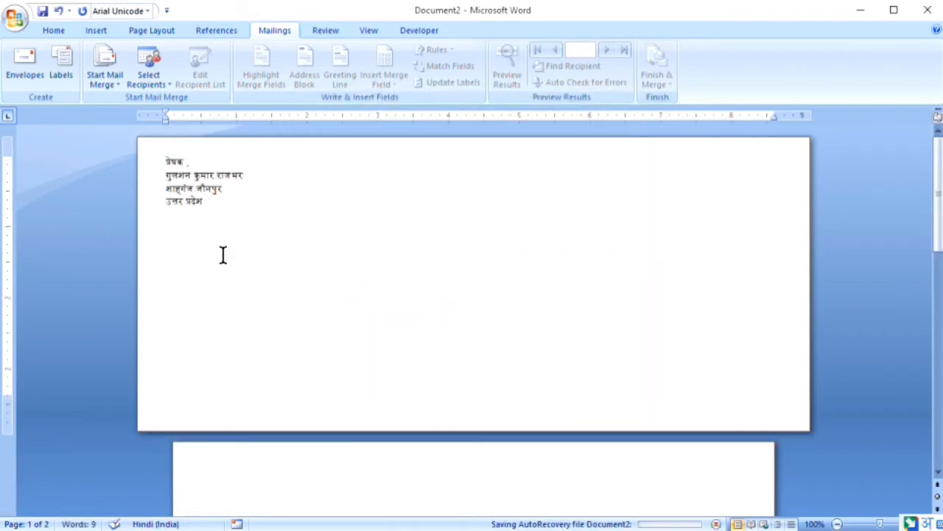
left_click(210, 200)
Grow the four-line return address text step by step to 14 pt
left_click(208, 203)
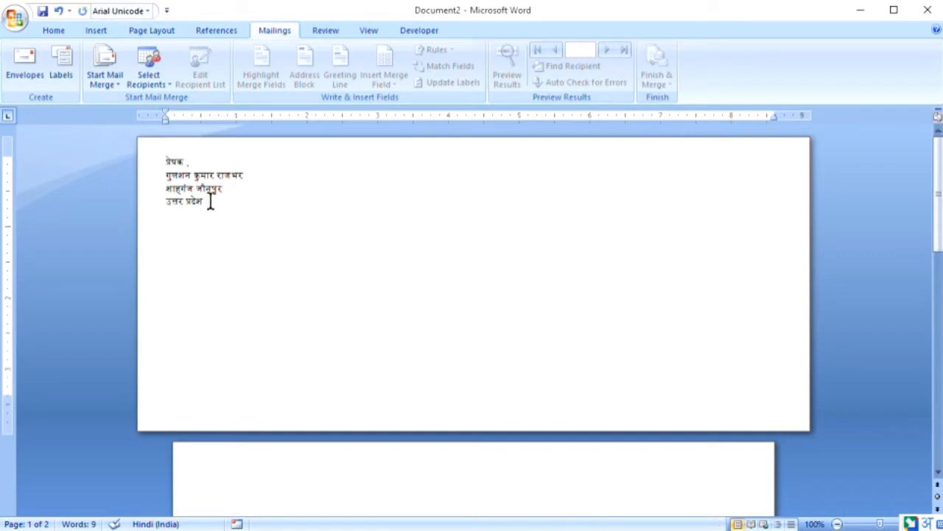
key("ctrl+shift+Left")
key("ctrl+shift+Up")
key("ctrl+shift+Up")
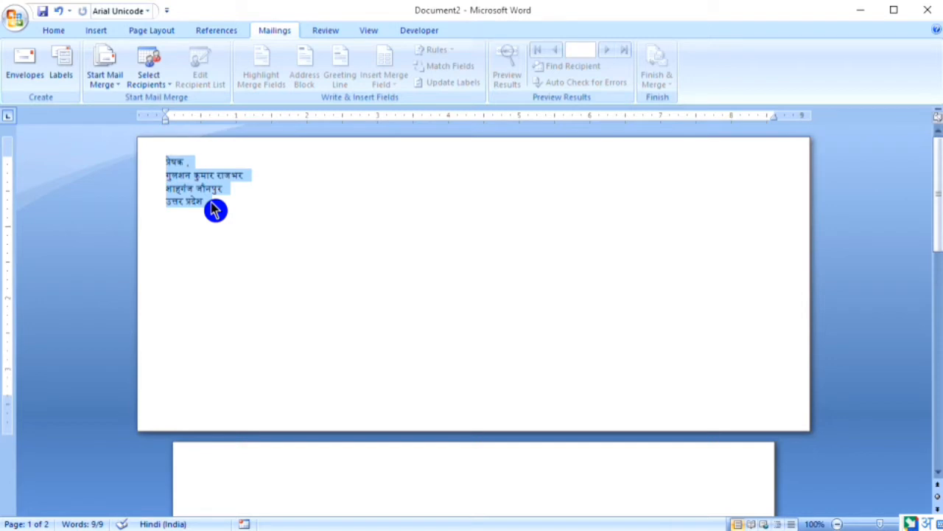
left_click(45, 33)
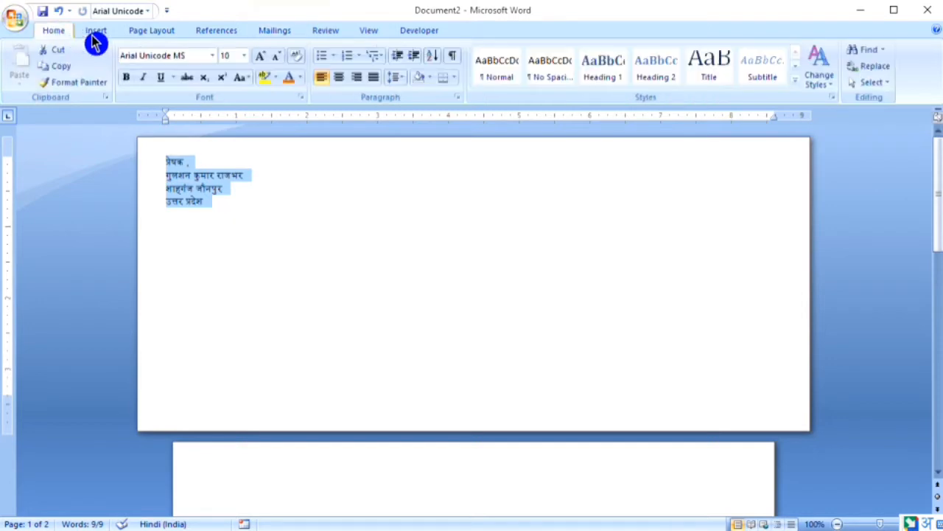
left_click(259, 59)
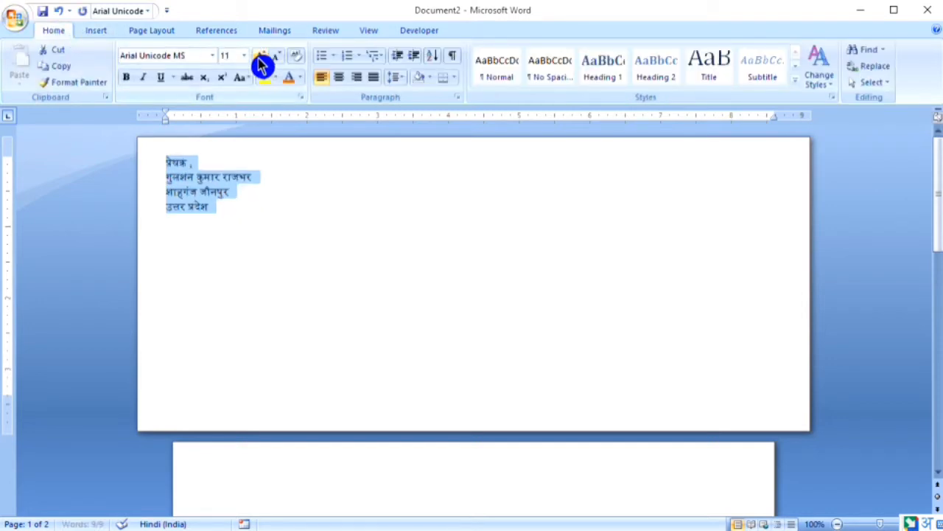
left_click(260, 59)
left_click(260, 59)
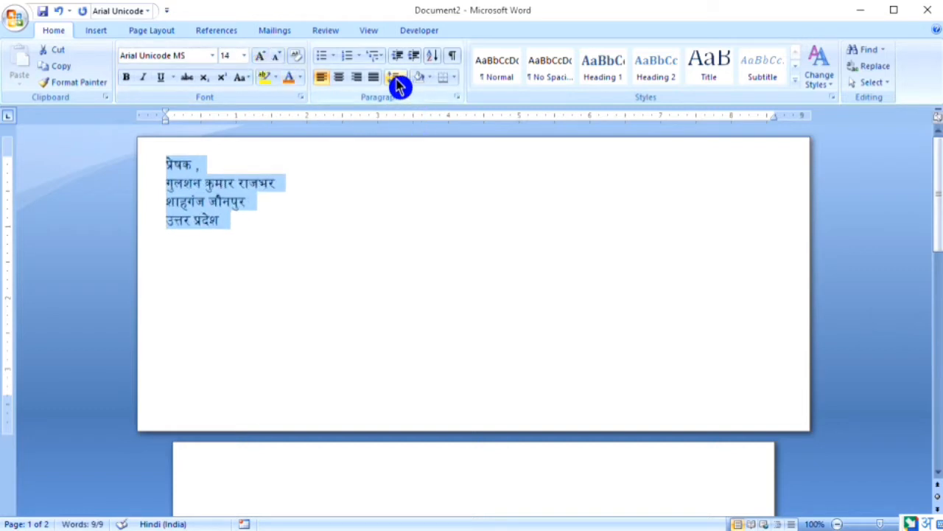
left_click(333, 225)
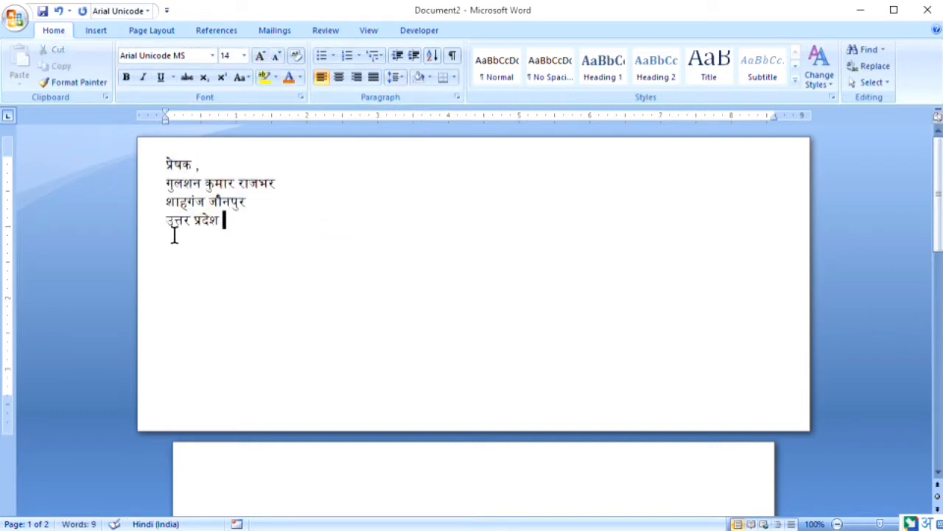
Reselect the return address and confirm its line spacing stays at 1.0
left_click(213, 221)
key("ctrl+shift+Left")
key("ctrl+shift+Left")
key("shift+Up")
key("shift+Up")
key("shift+Up")
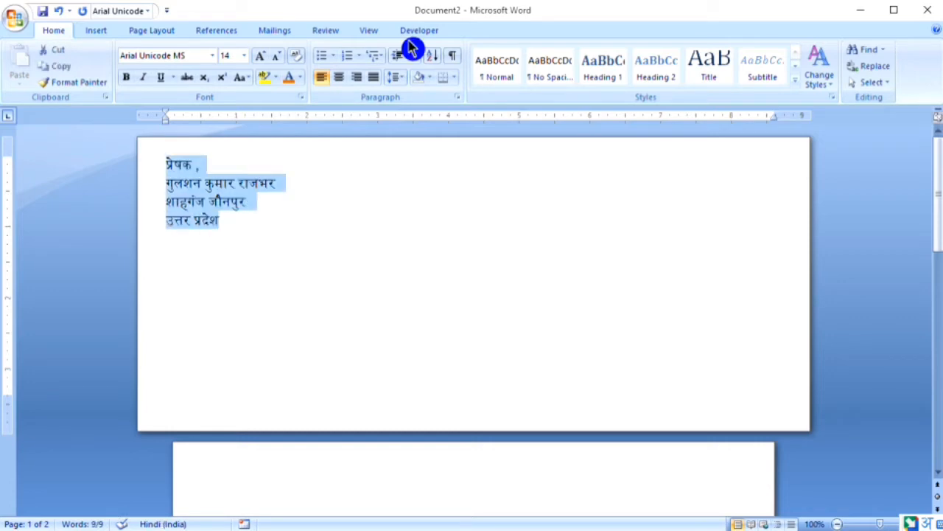
left_click(394, 77)
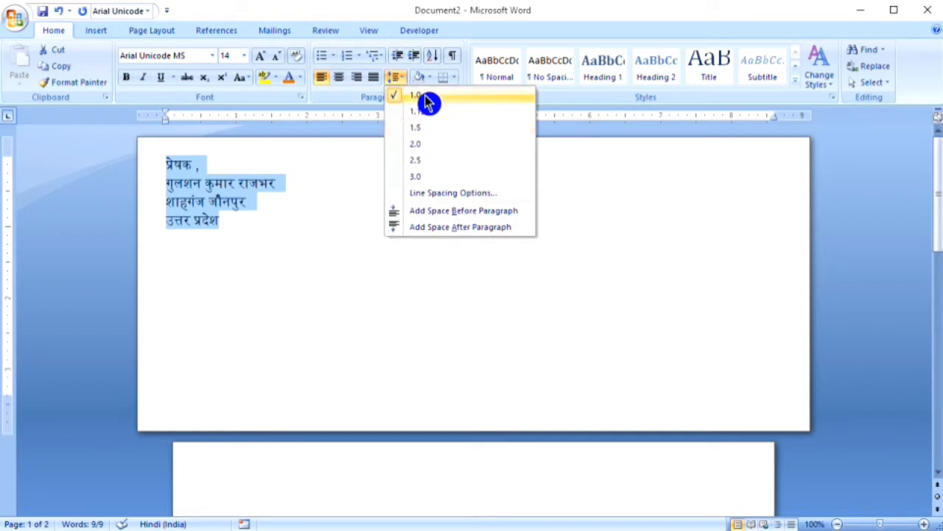
left_click(339, 204)
left_click(243, 256)
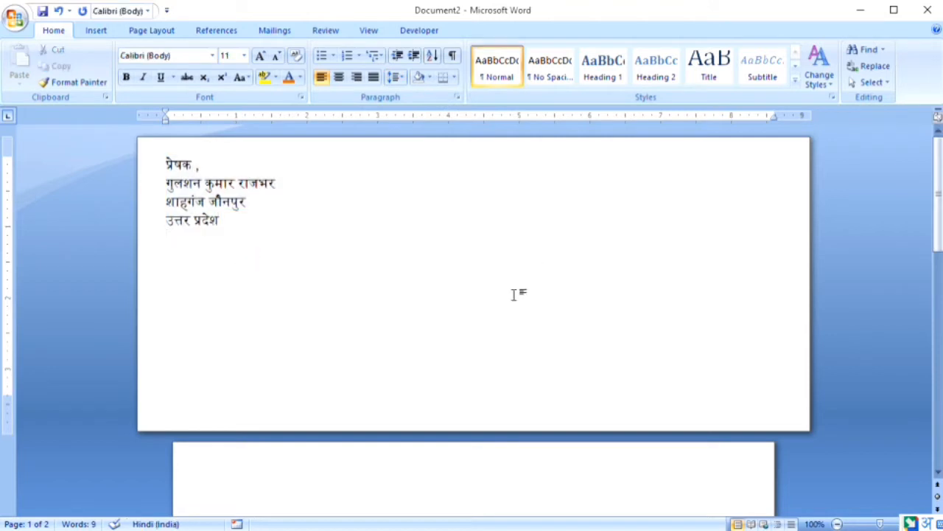
Insert a text box at the envelope's centre and choose Select Recipients > Use Existing List
left_click(434, 349)
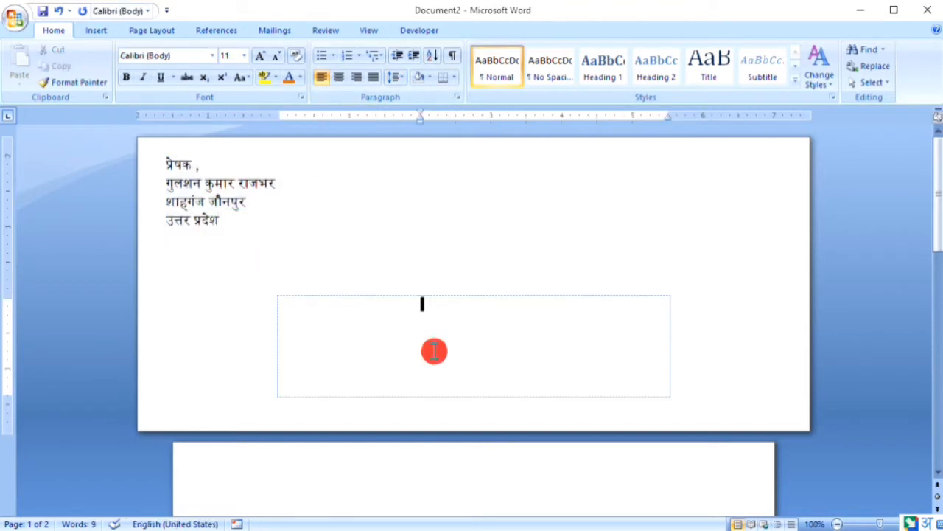
left_click(274, 30)
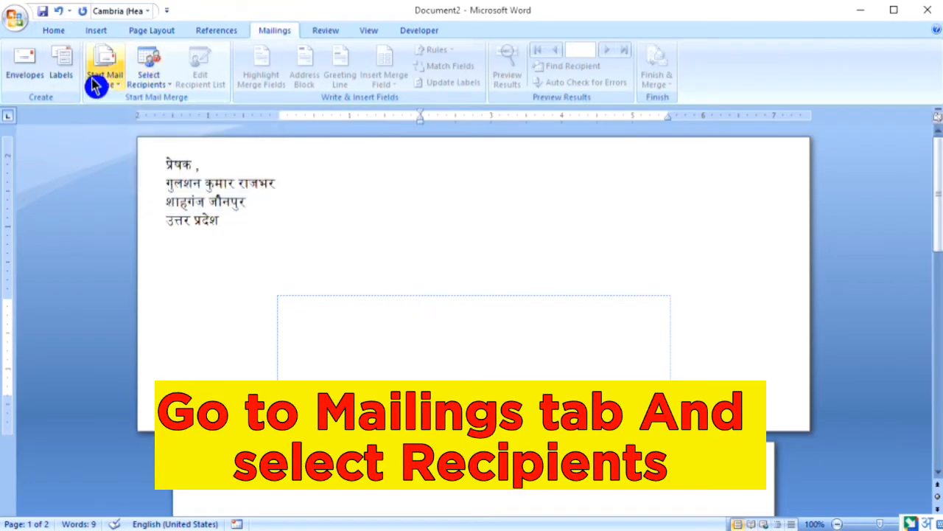
left_click(150, 87)
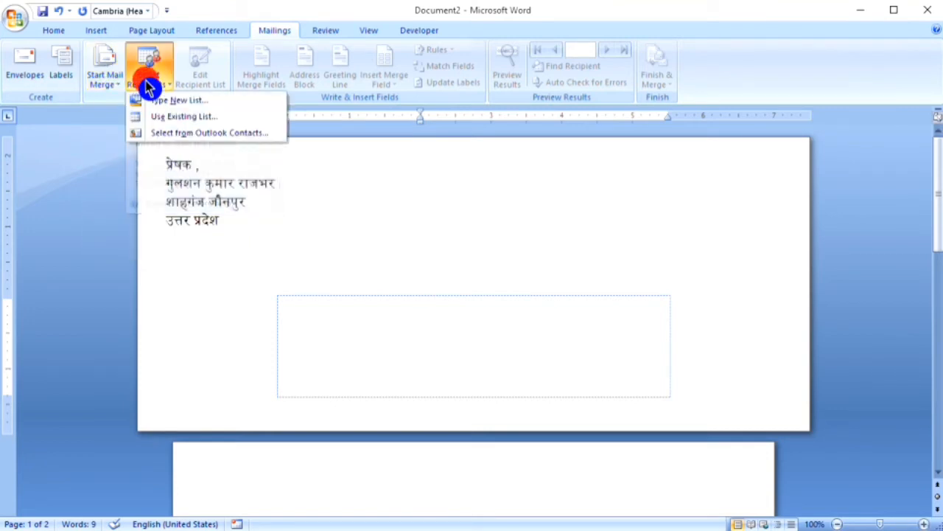
left_click(201, 118)
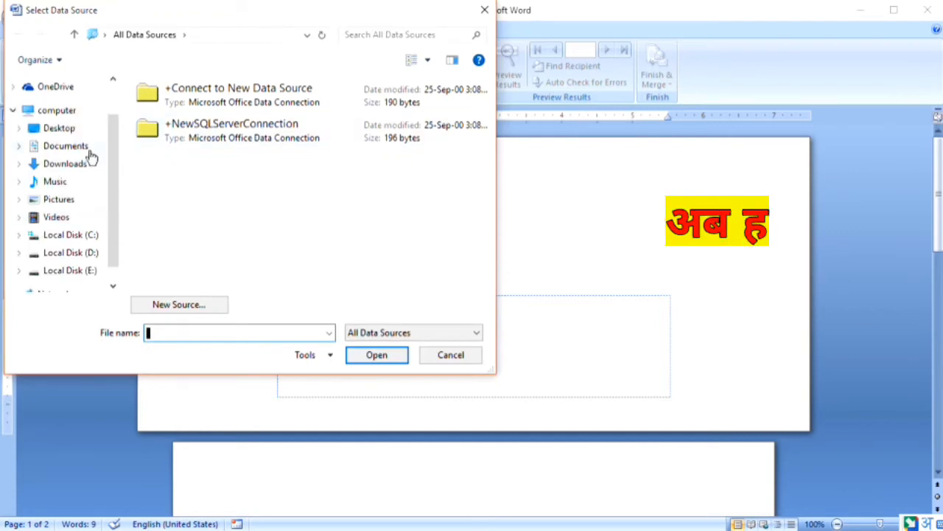
Open the Desktop workbook 'emp enp' as the data source and use its Sheet1$ table
left_click(76, 131)
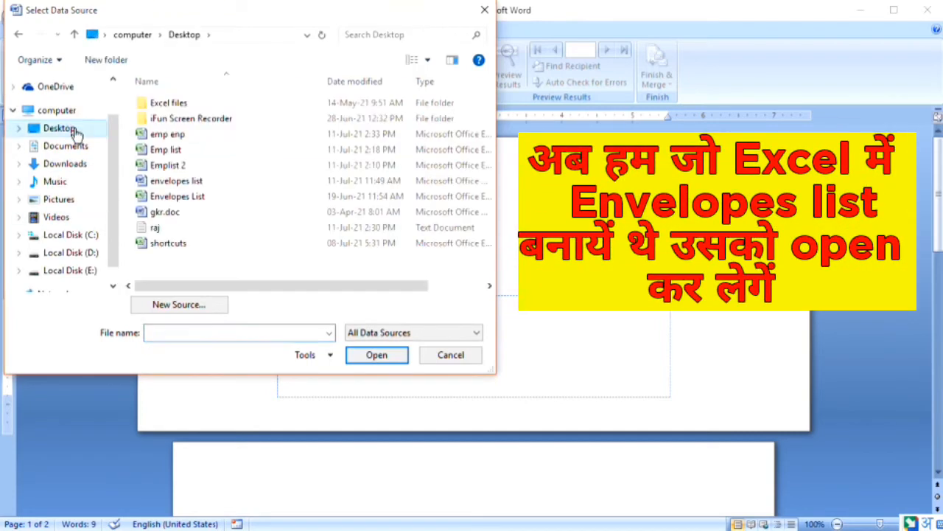
left_click(197, 135)
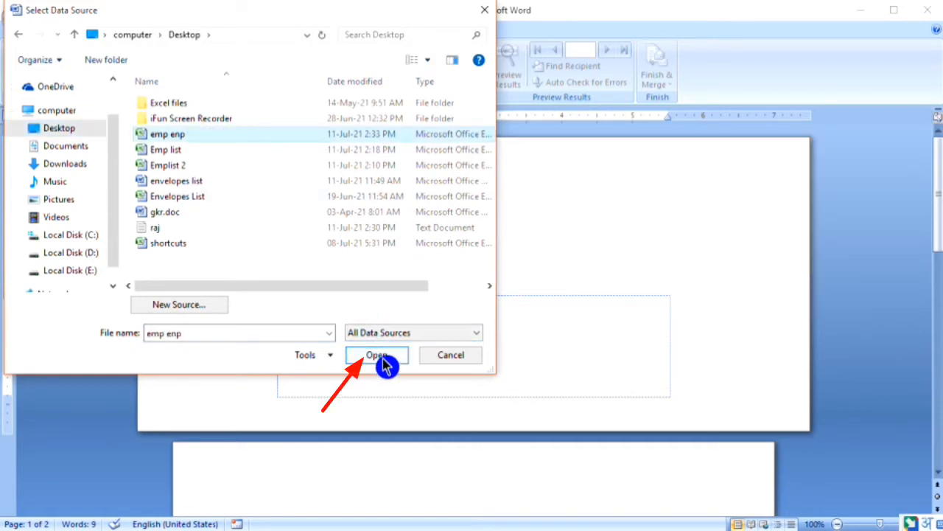
left_click(383, 358)
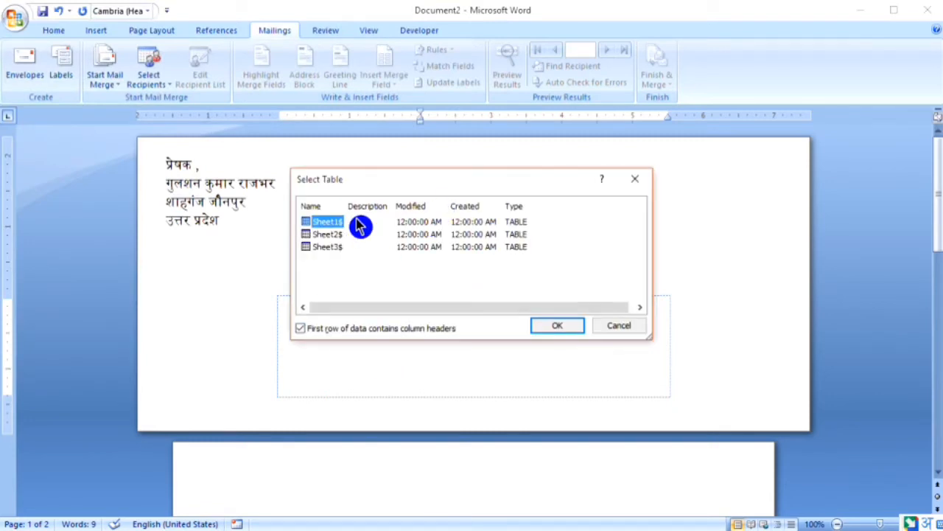
left_click(552, 328)
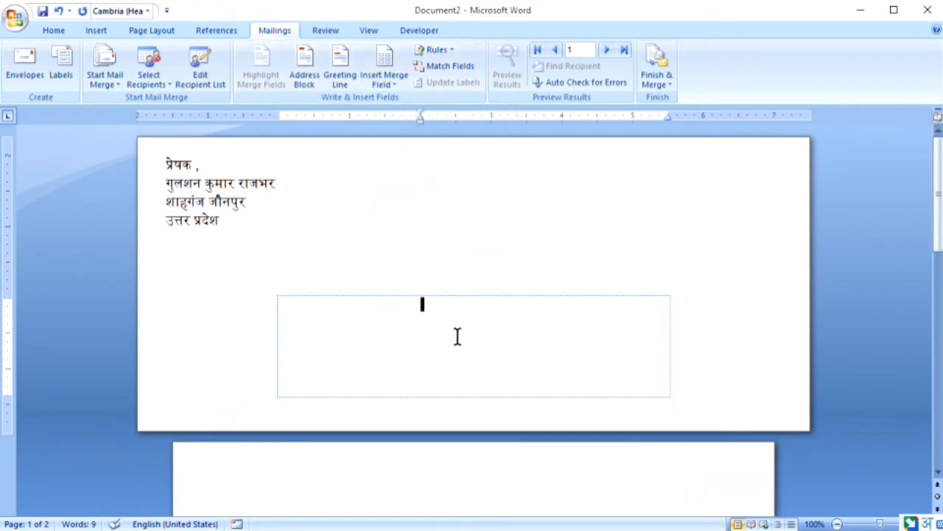
Type the Hindi heading 'सेवा में,' in the text box and drag its indent rightward
type("sewa")
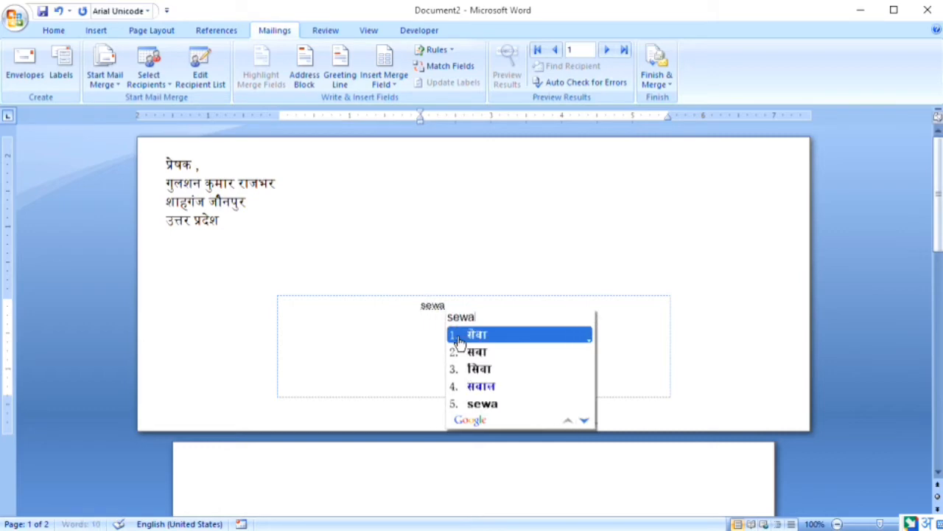
key("Return")
type("mi")
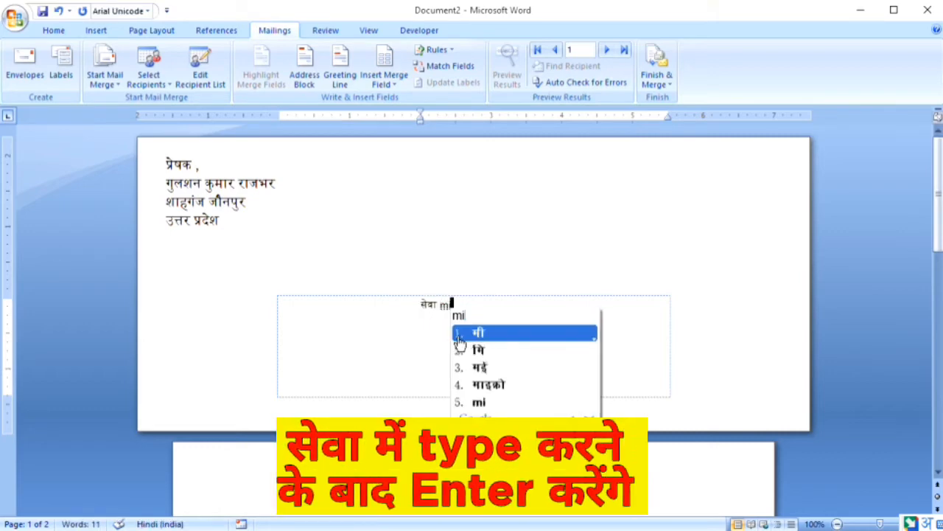
key("BackSpace")
type("ein")
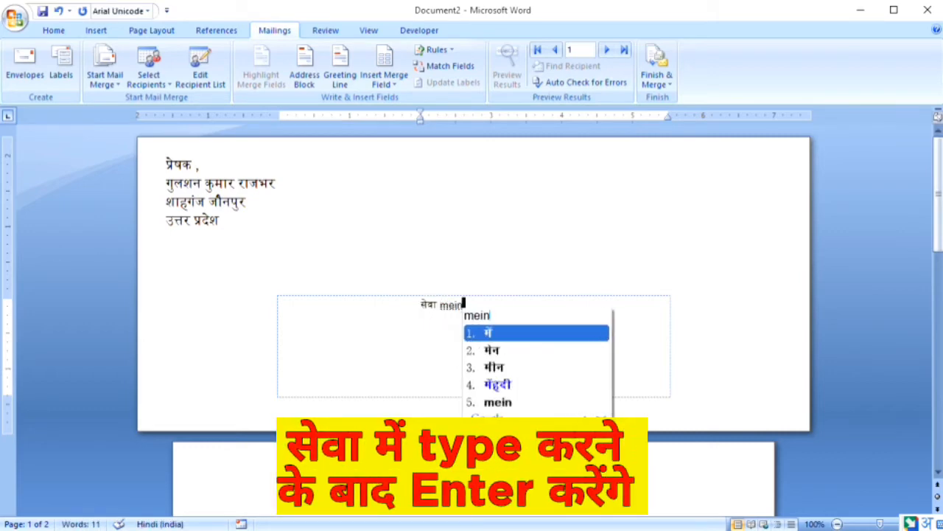
key("Return")
type(",")
scroll(461, 196, "down", 1)
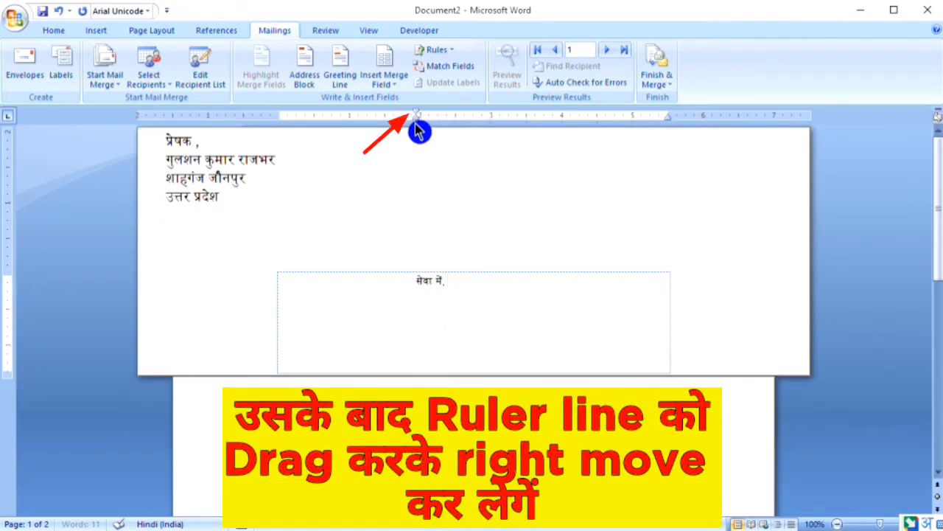
left_click_drag(417, 123, 455, 125)
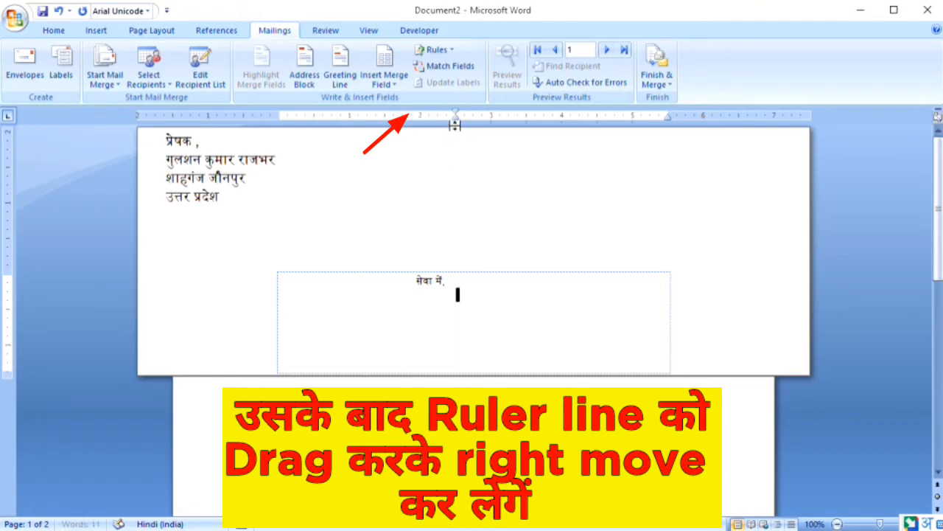
Insert the «नाम_», «पता_» and «राज्य_» merge fields, one per line, beneath सेवा में,
left_click(385, 84)
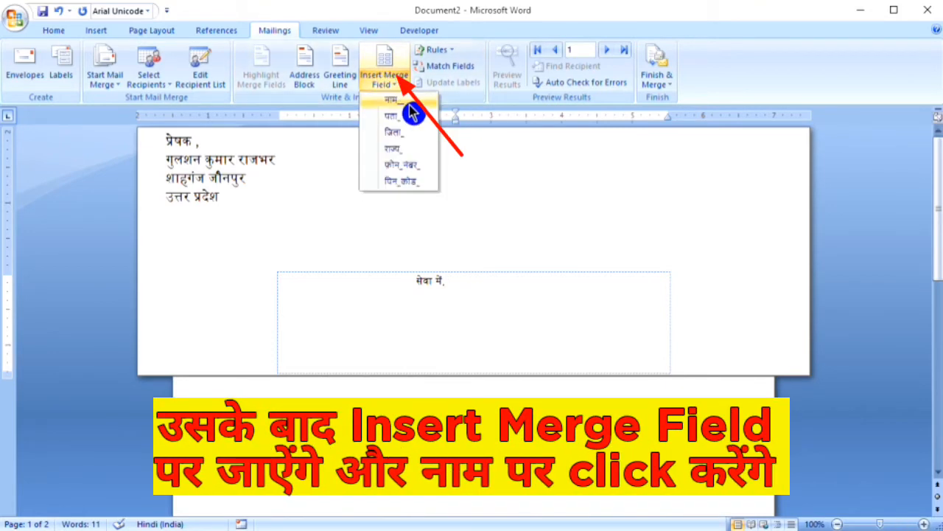
left_click(408, 104)
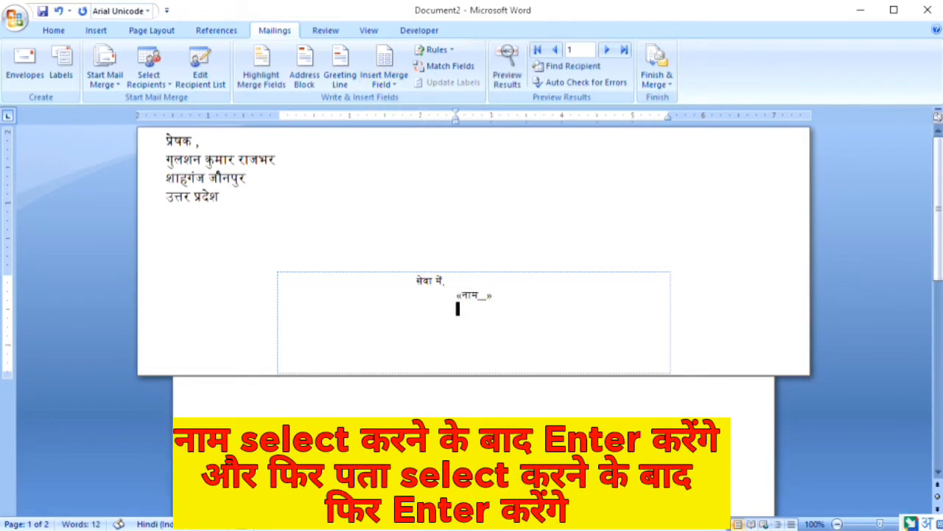
left_click(384, 91)
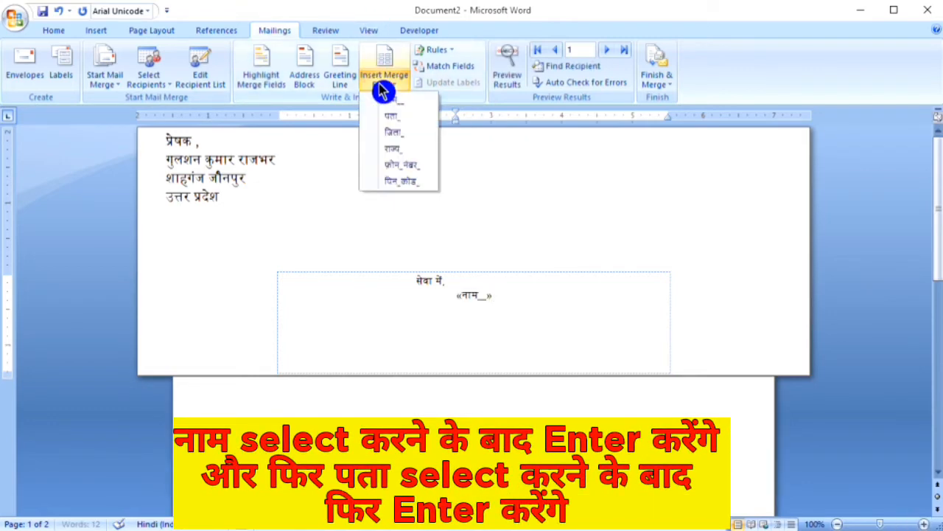
left_click(390, 118)
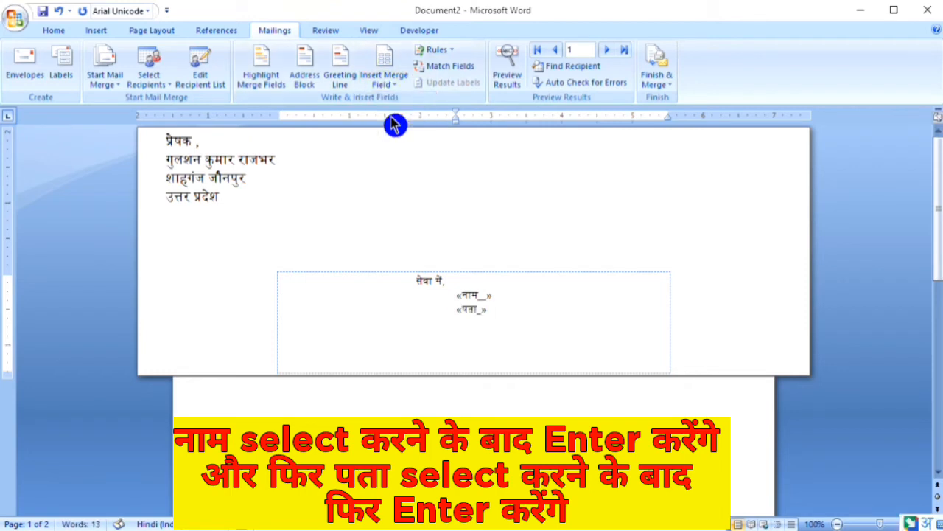
key("Return")
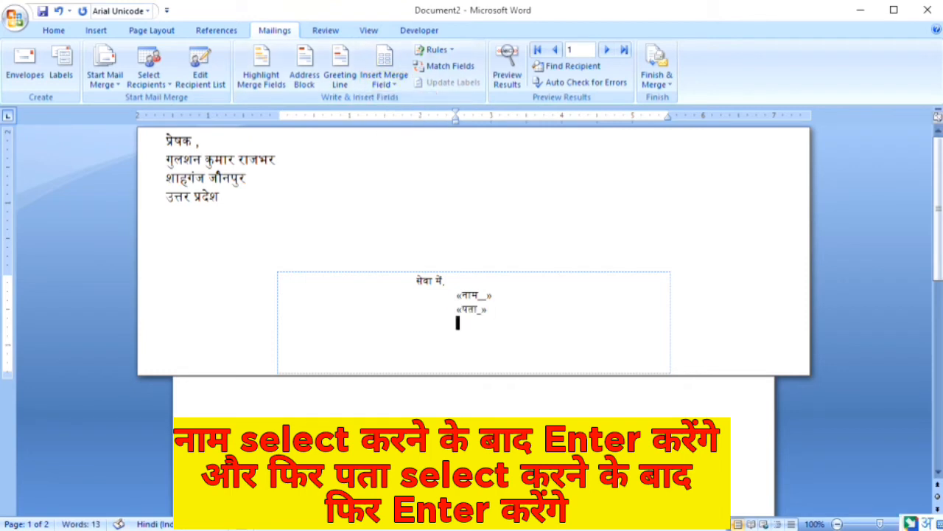
left_click(387, 87)
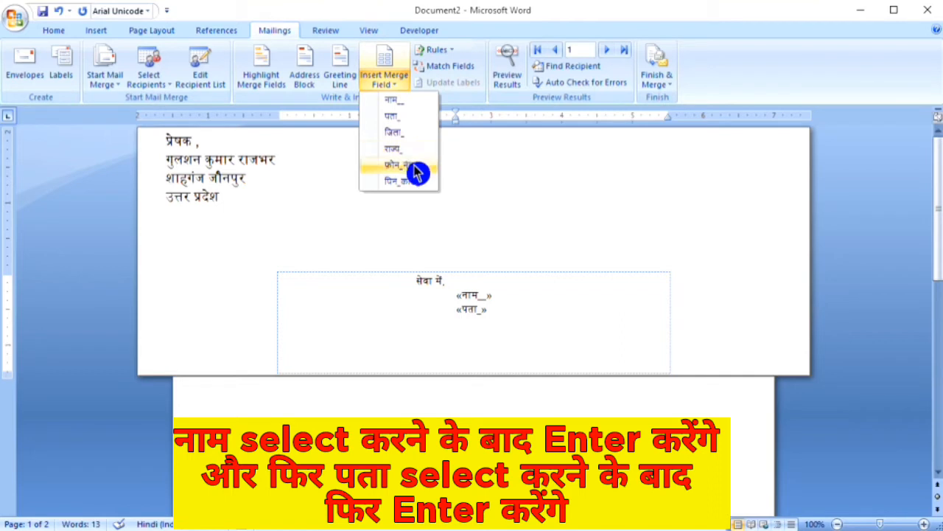
left_click(410, 155)
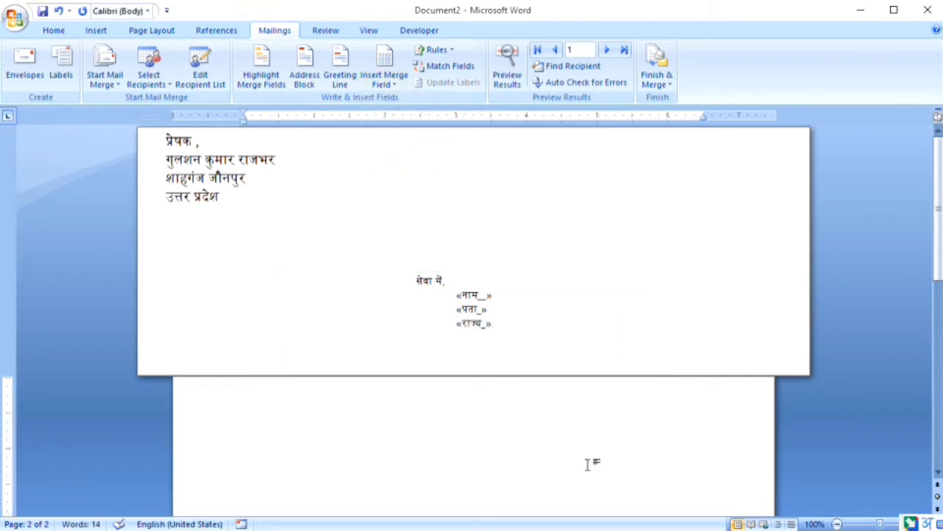
left_click(755, 522)
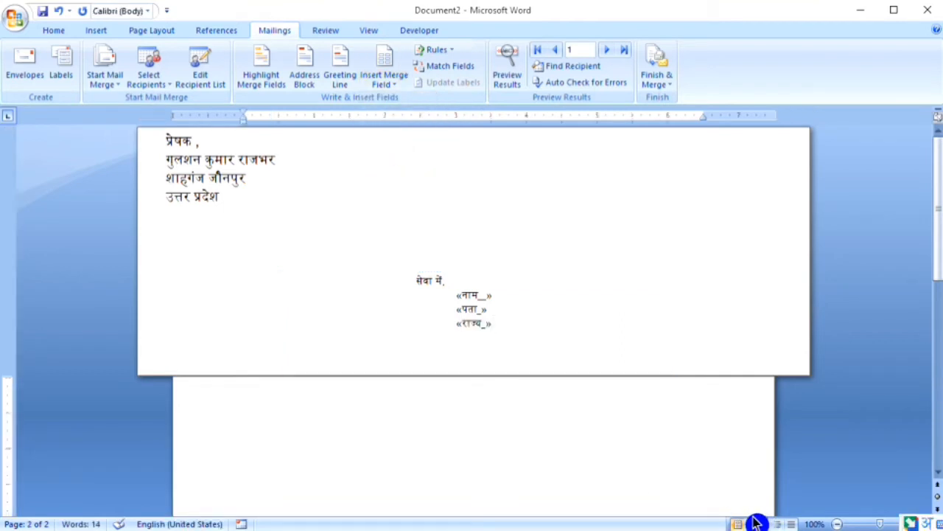
Place the cursor at the top of page 2 and insert the «नाम_» merge field
left_click(279, 470)
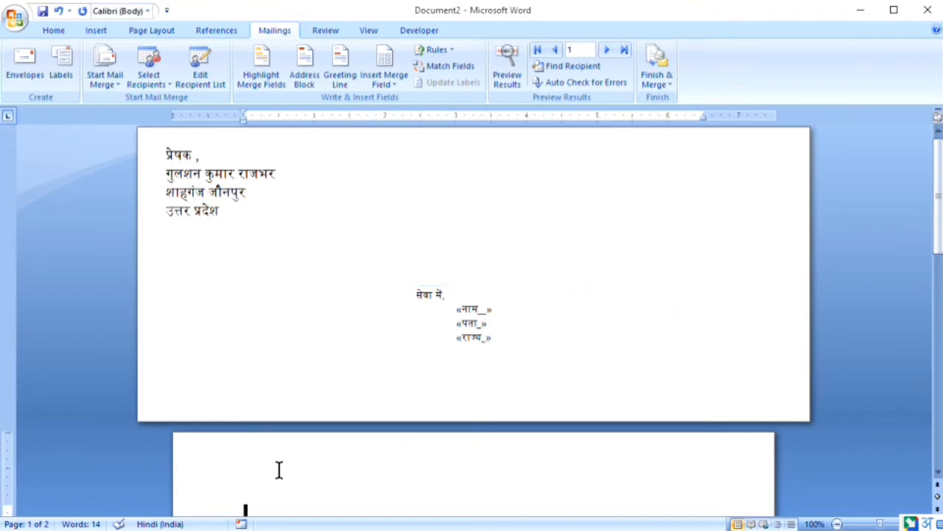
left_click(819, 468)
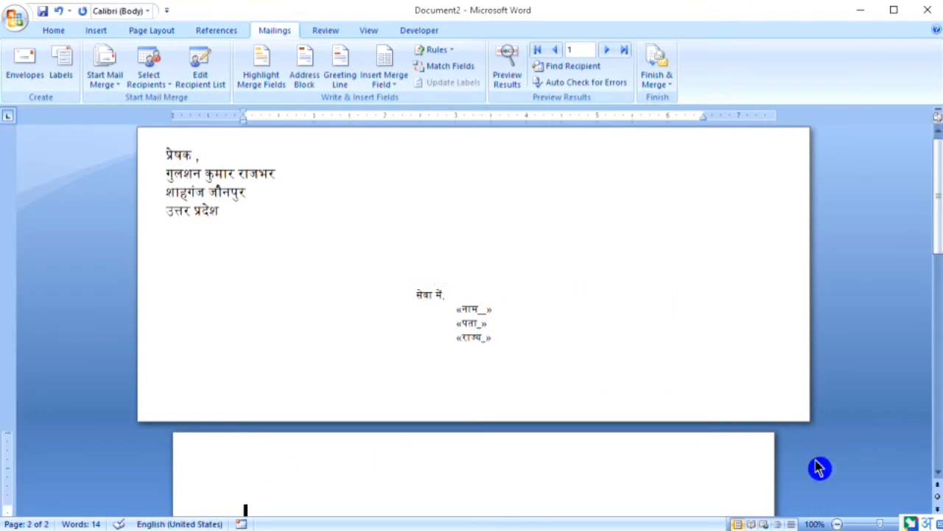
left_click(936, 478)
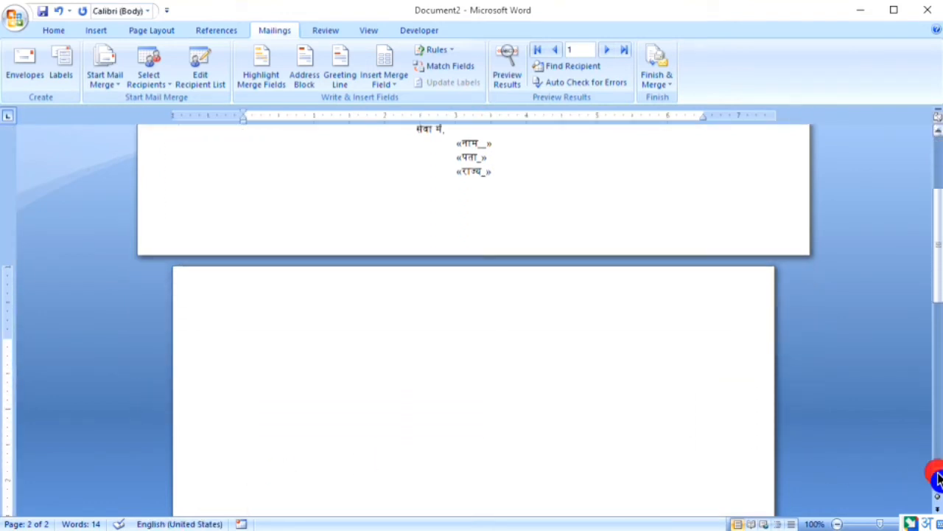
left_click(938, 479)
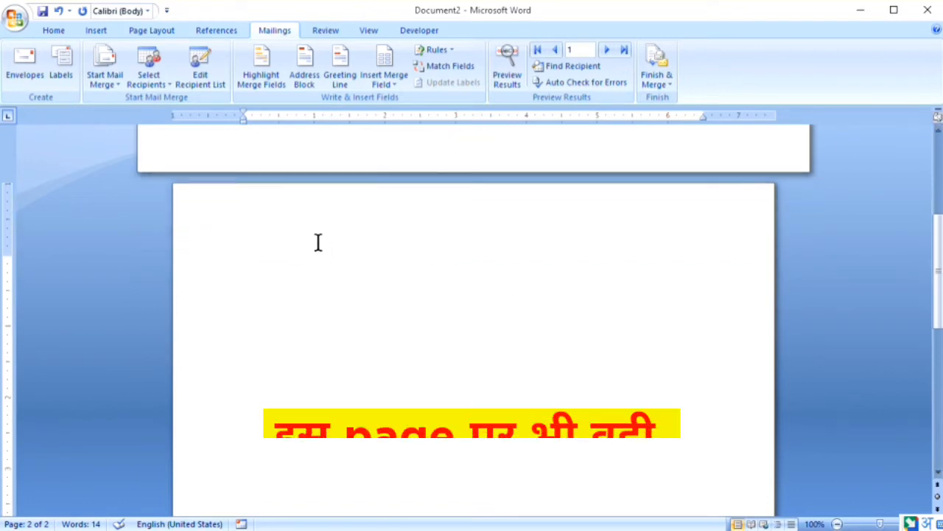
left_click(379, 83)
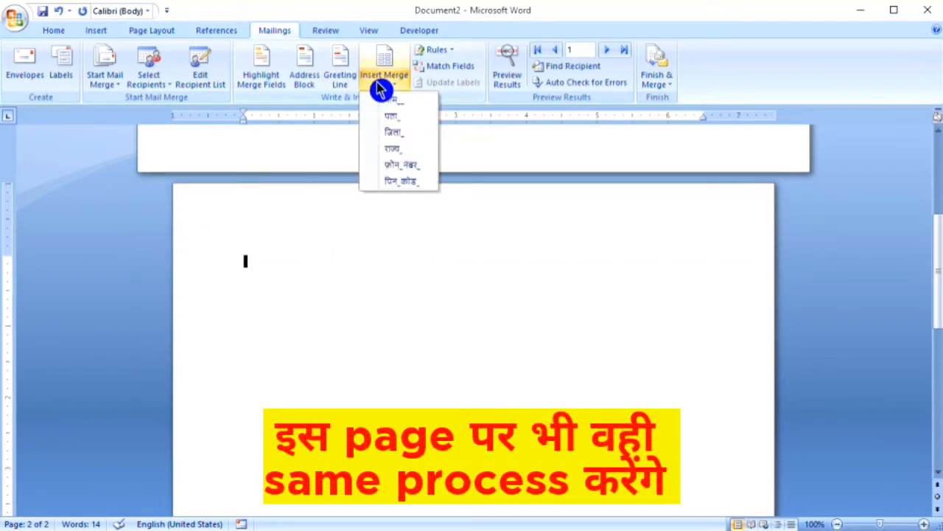
left_click(419, 102)
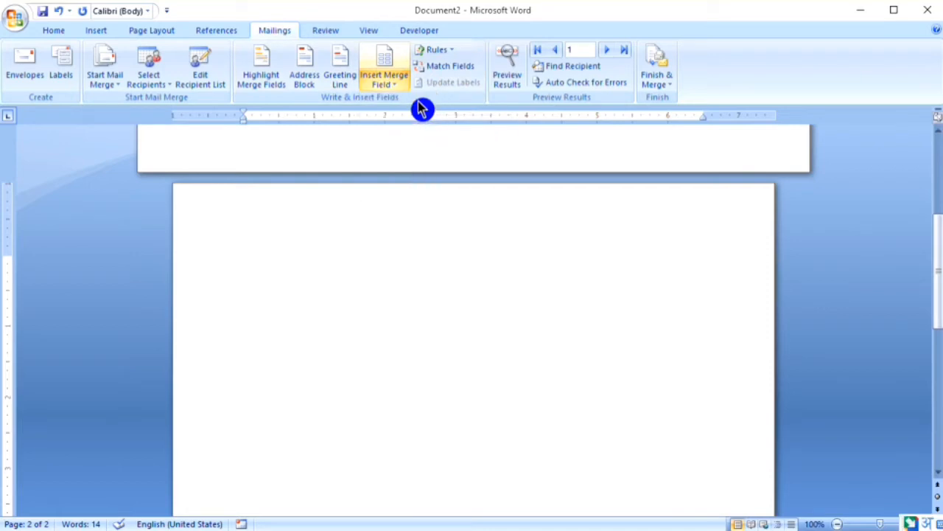
key("Return")
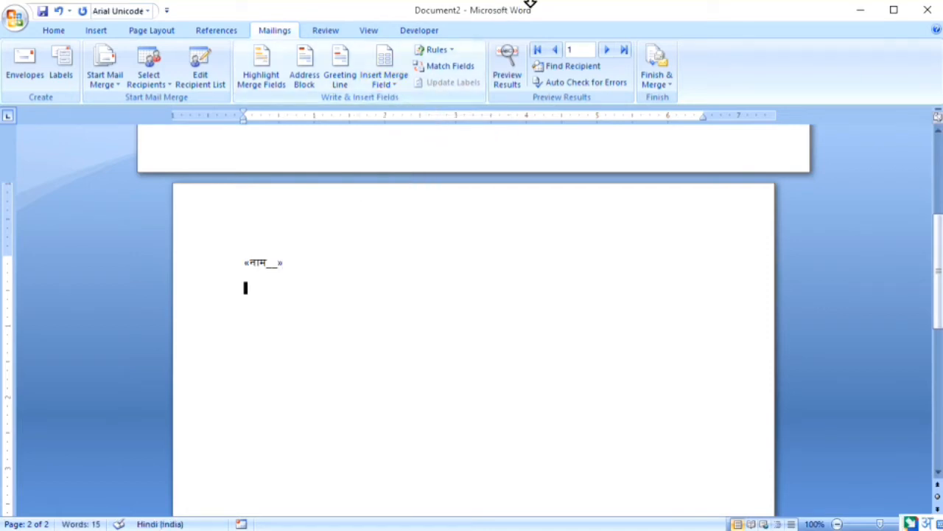
Add the «पता_», «राज्य_» and «पिन_कोड_» fields on their own lines below it
left_click(386, 84)
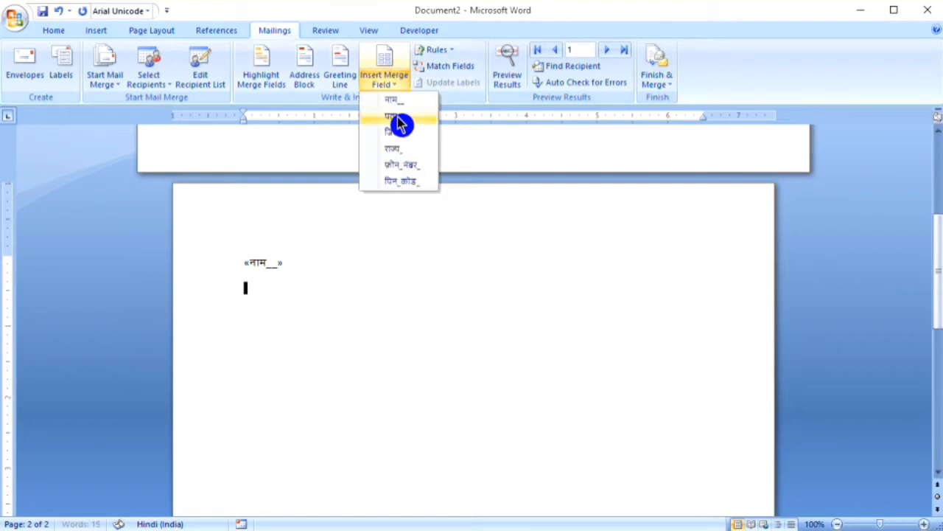
left_click(398, 124)
key("Return")
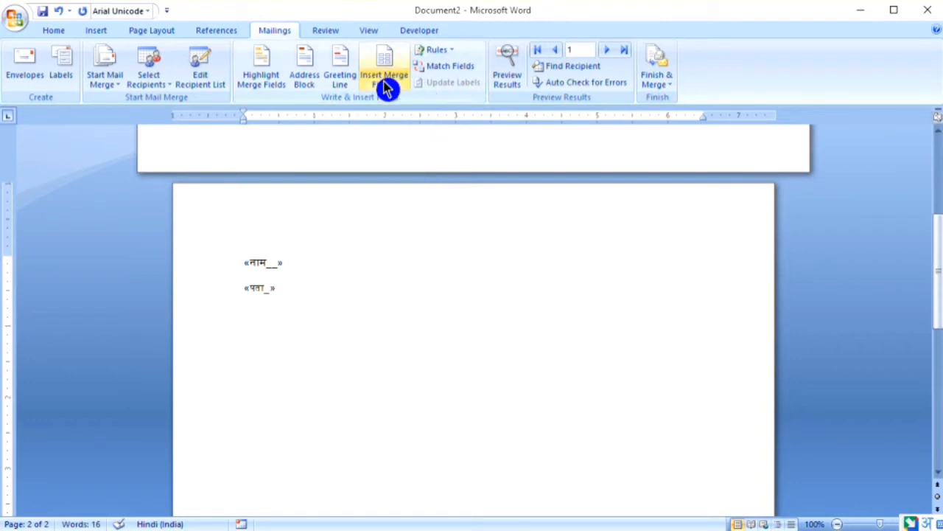
left_click(386, 86)
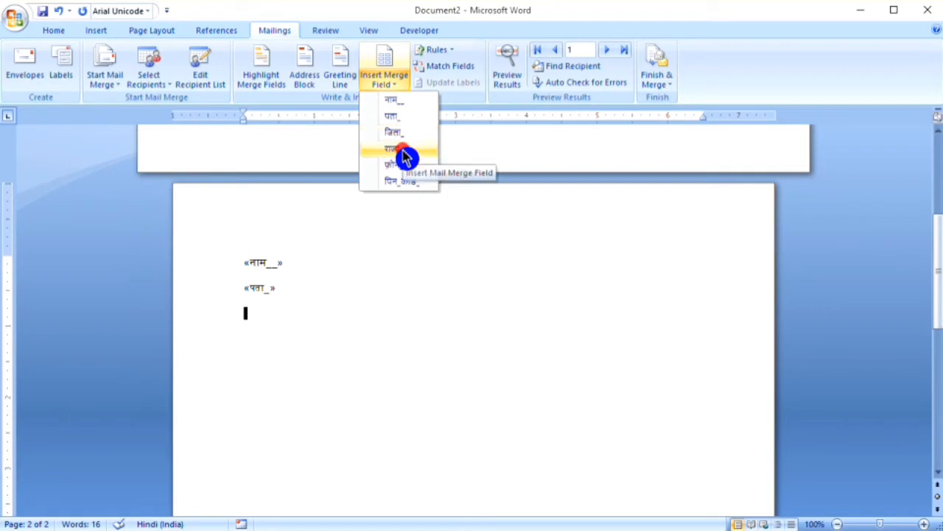
left_click(405, 150)
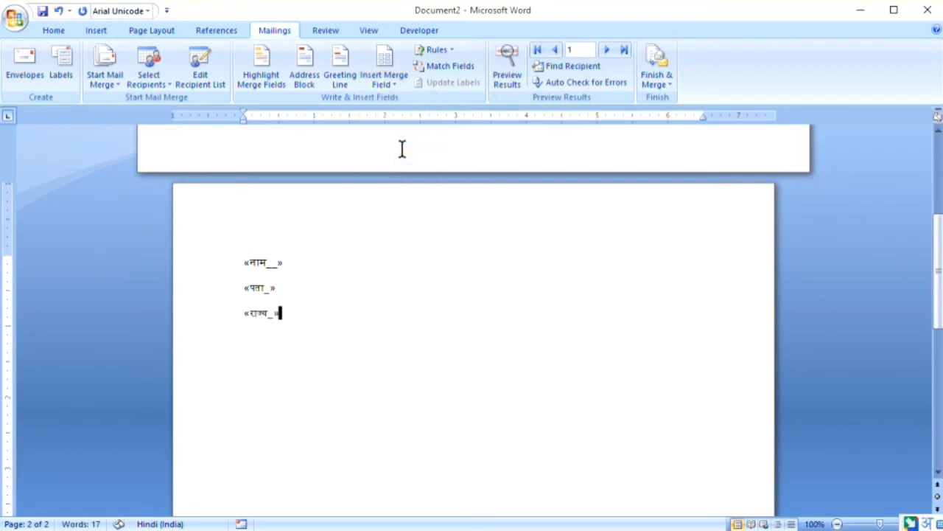
left_click(390, 85)
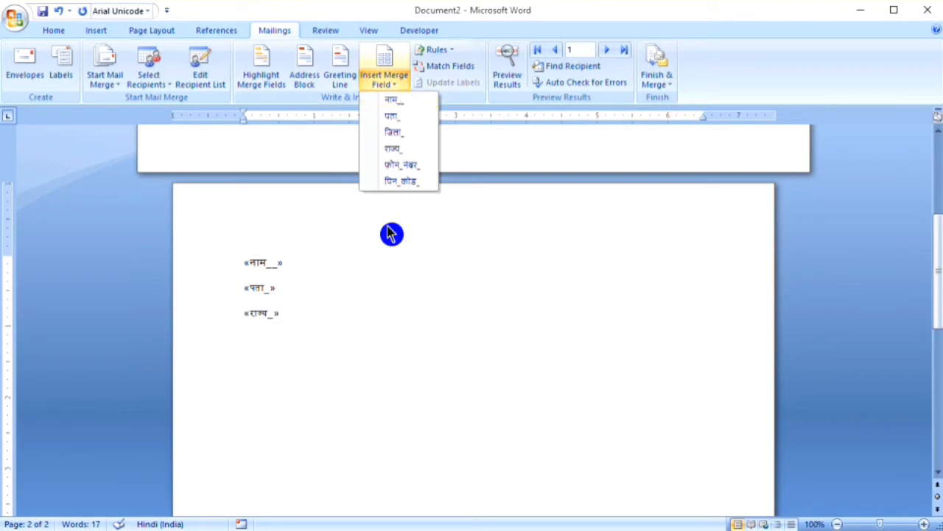
left_click(426, 185)
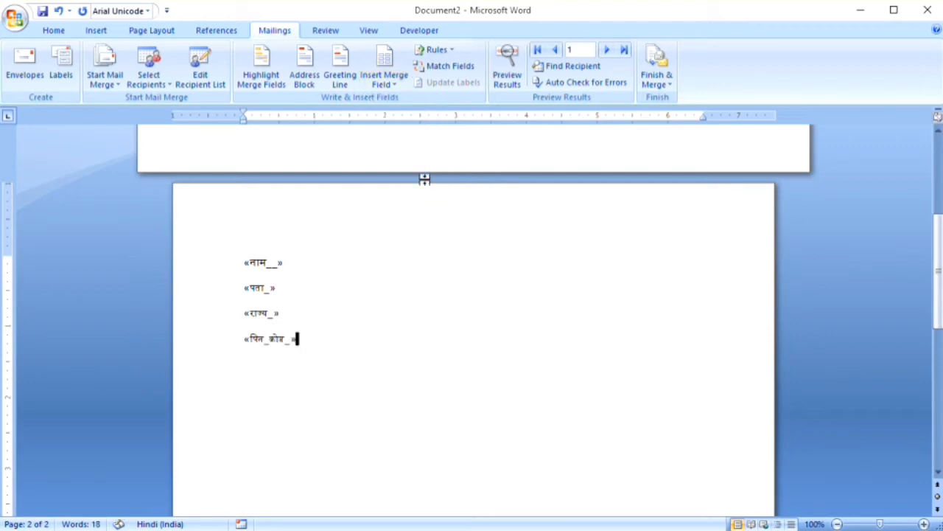
key("Return")
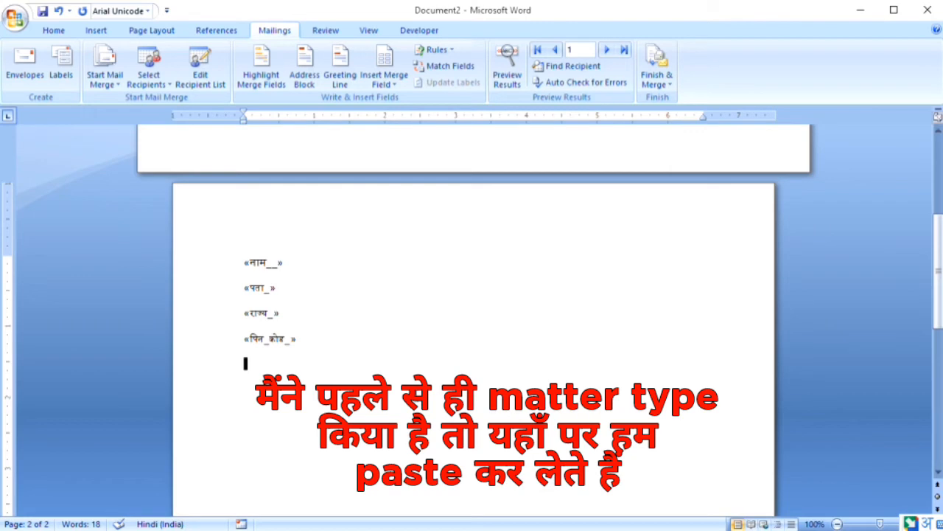
Copy all Hindi text from the raj note, paste it below the पिन_कोड field, and select it
key("alt+Tab")
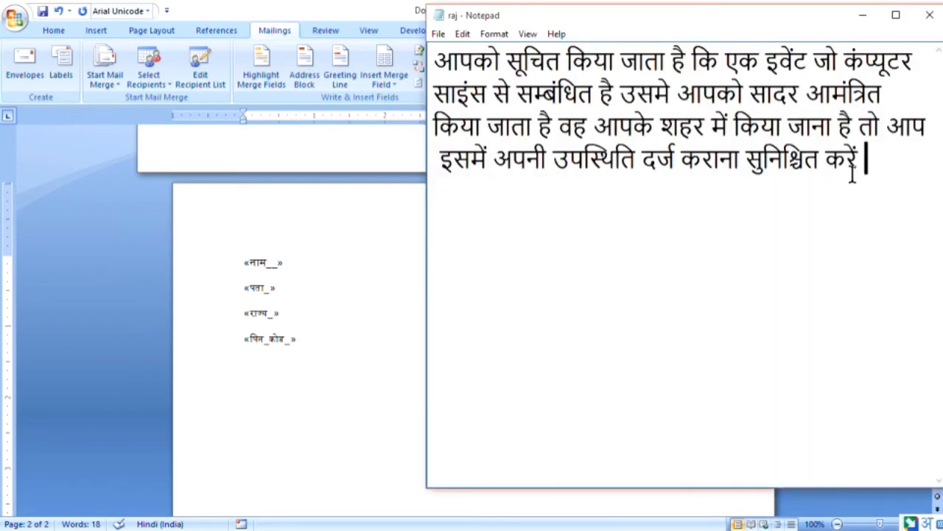
key("ctrl+a")
key("ctrl+c")
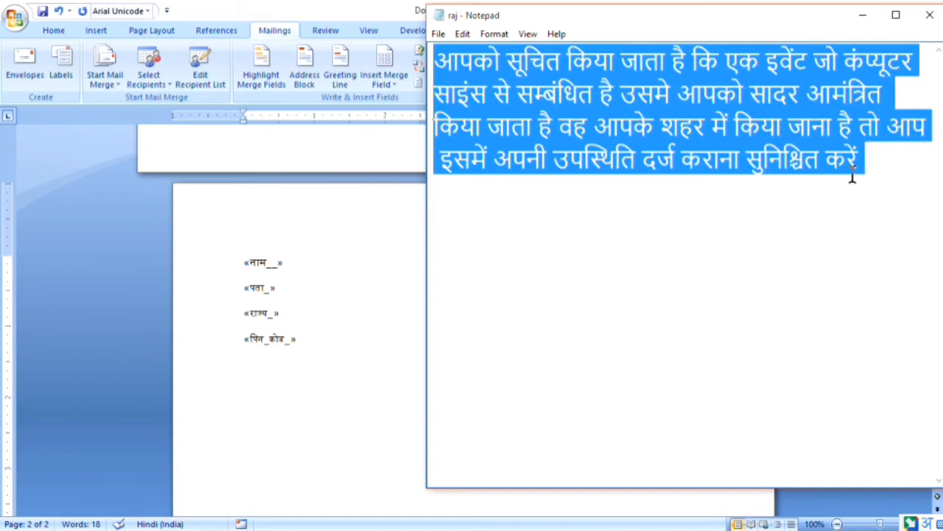
left_click(298, 367)
key("ctrl+v")
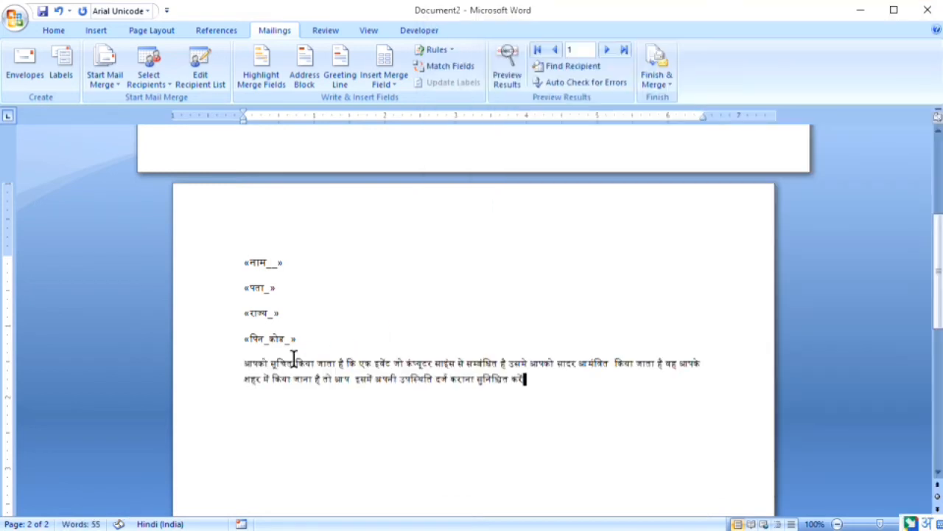
key("ctrl+shift+Left")
key("ctrl+shift+Left")
key("ctrl+shift+Up")
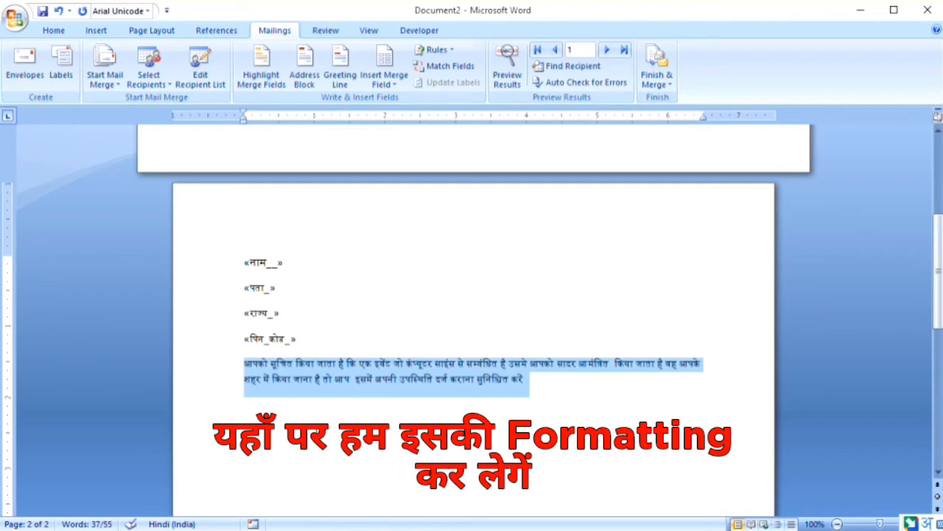
Make the pasted paragraph 16 pt and justified, with 1.0 line spacing and no space after
key("ctrl+shift+period")
key("ctrl+shift+period")
key("ctrl+shift+period")
key("ctrl+shift+period")
key("ctrl+shift+period")
key("ctrl+shift+period")
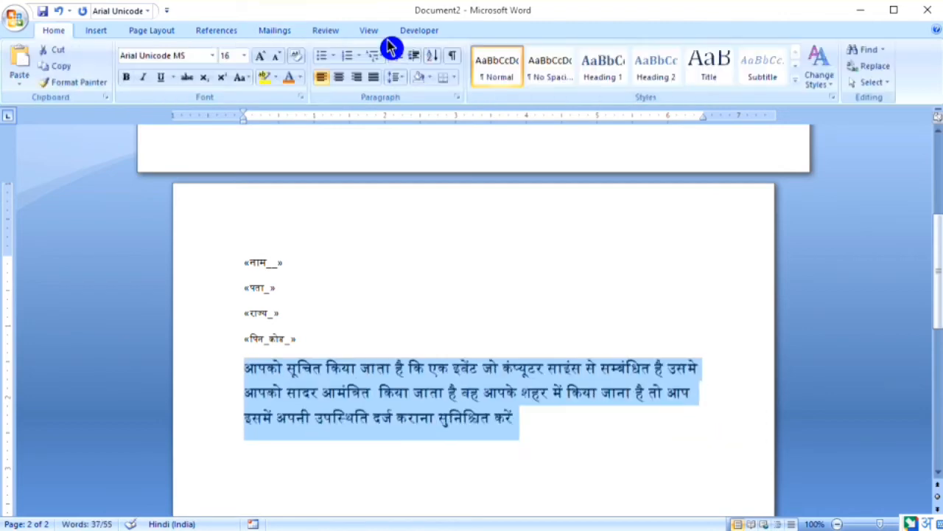
left_click(370, 80)
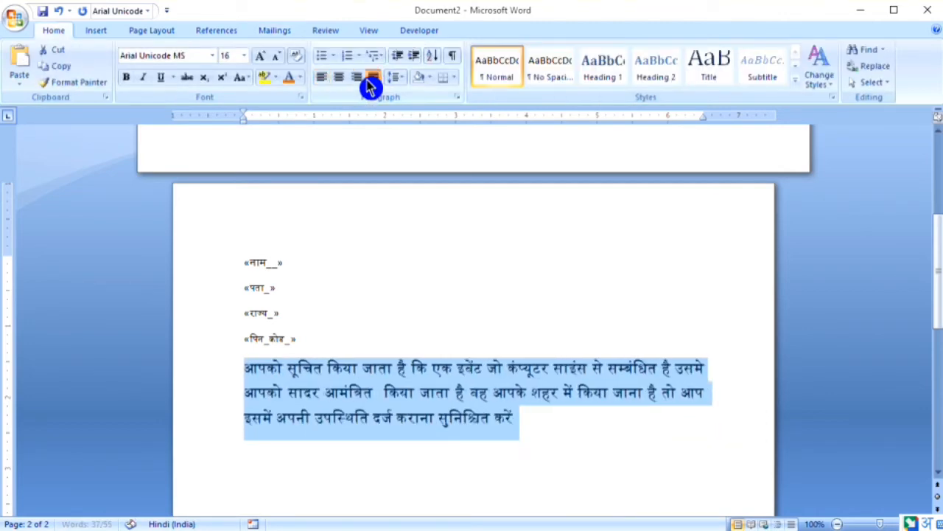
left_click(391, 77)
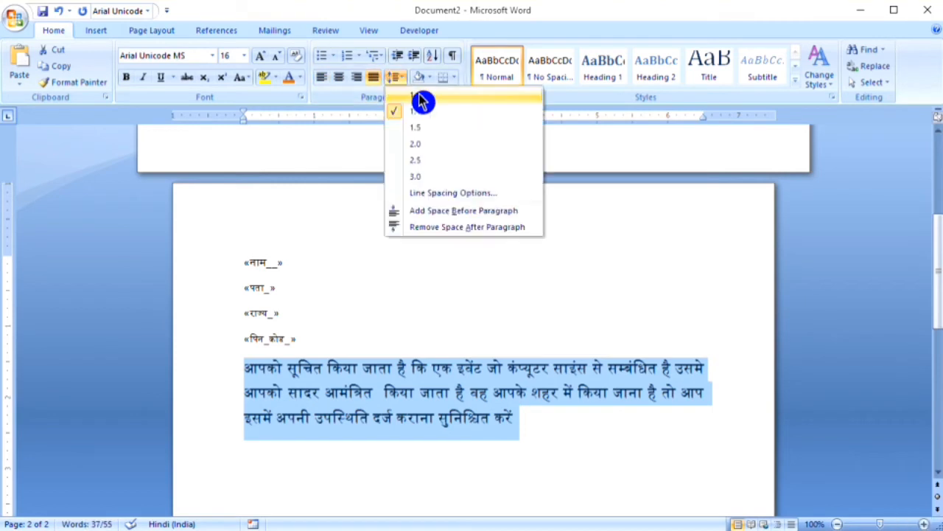
left_click(421, 98)
left_click(397, 83)
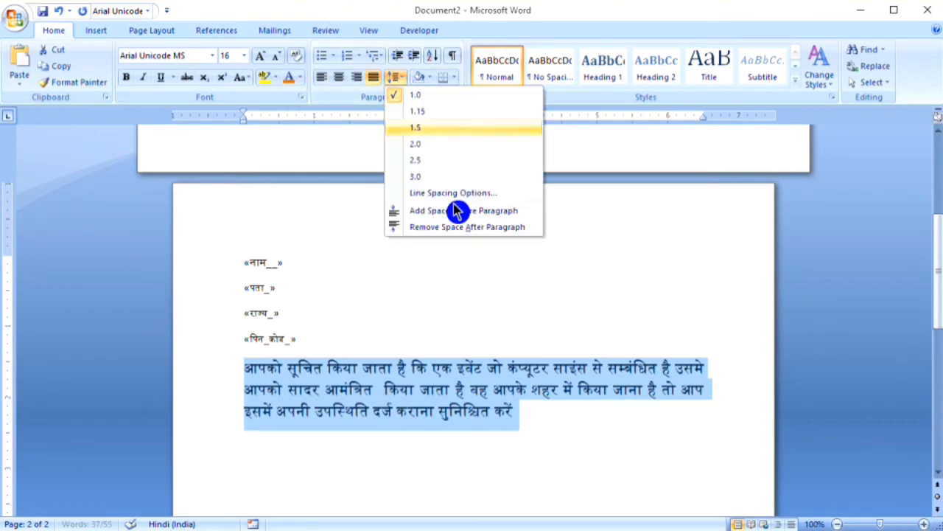
left_click(459, 227)
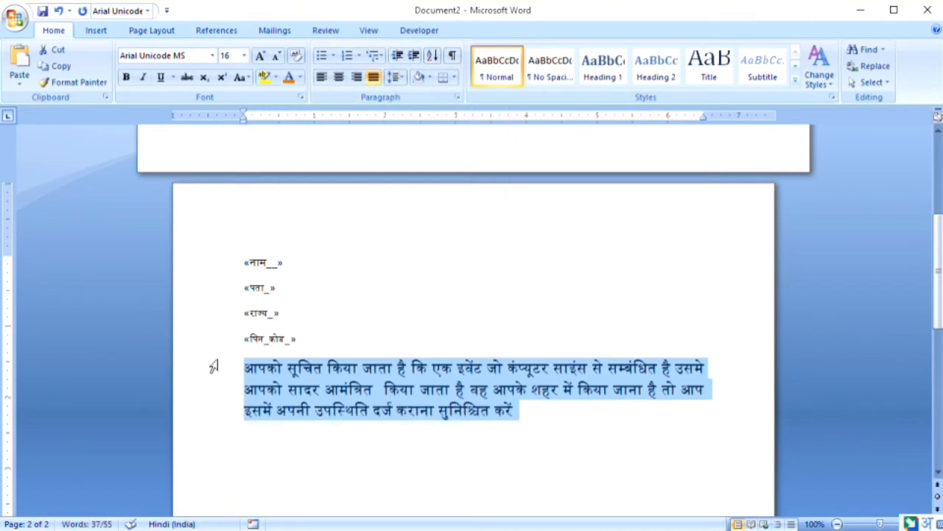
Indent the paragraph's first line, then select the four merge-field lines
left_click(243, 368)
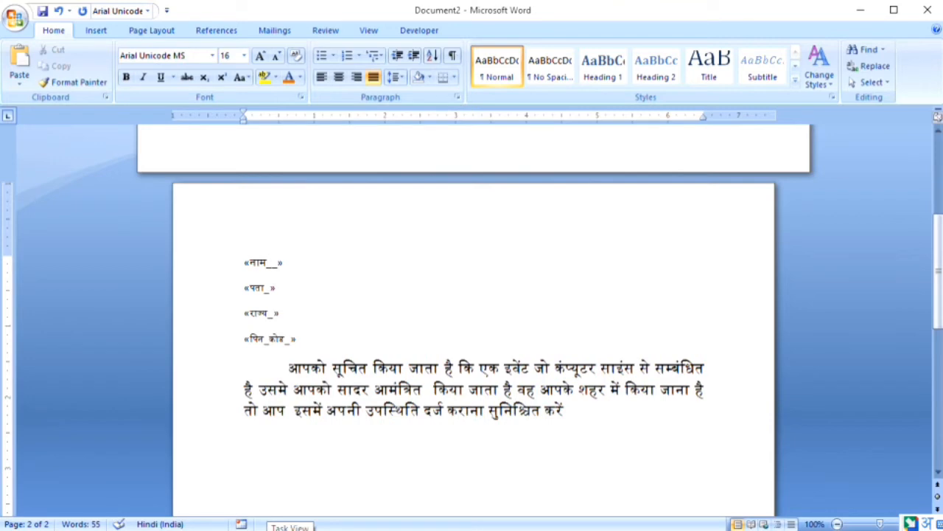
left_click(299, 333)
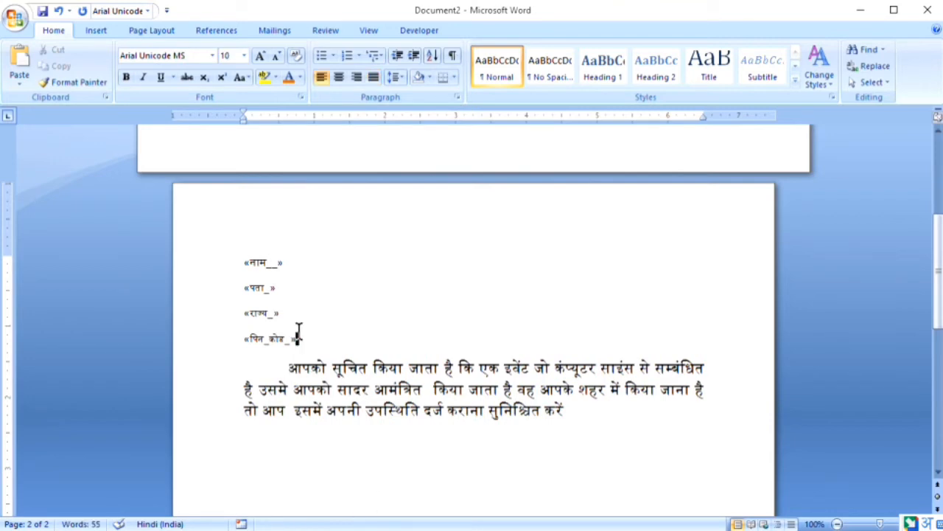
key("ctrl+shift+Left")
key("ctrl+shift+Left")
key("ctrl+shift+Left")
key("ctrl+shift+Left")
key("ctrl+shift+Left")
key("ctrl+shift+Left")
key("ctrl+shift+Left")
key("ctrl+shift+Left")
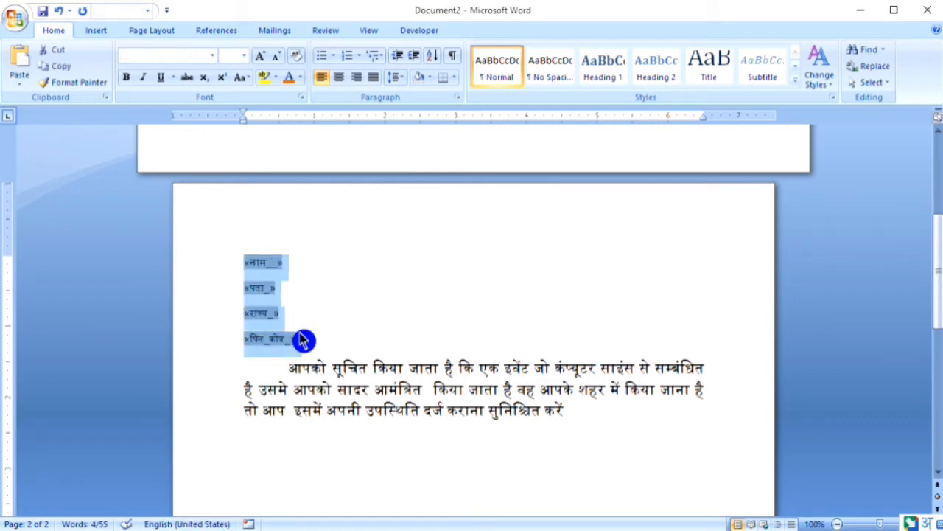
Give the merge-field lines 1.0 spacing and no space after, and grow their font two steps
left_click(390, 80)
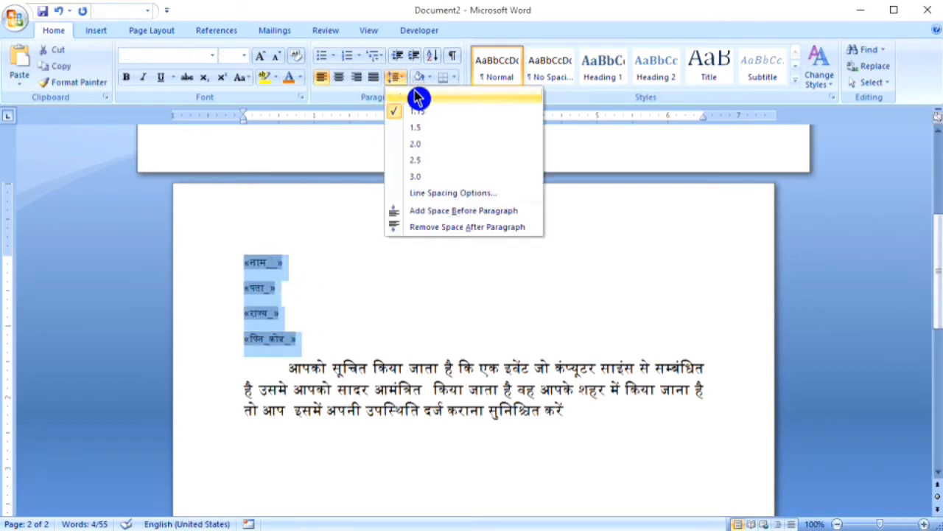
left_click(417, 95)
left_click(396, 81)
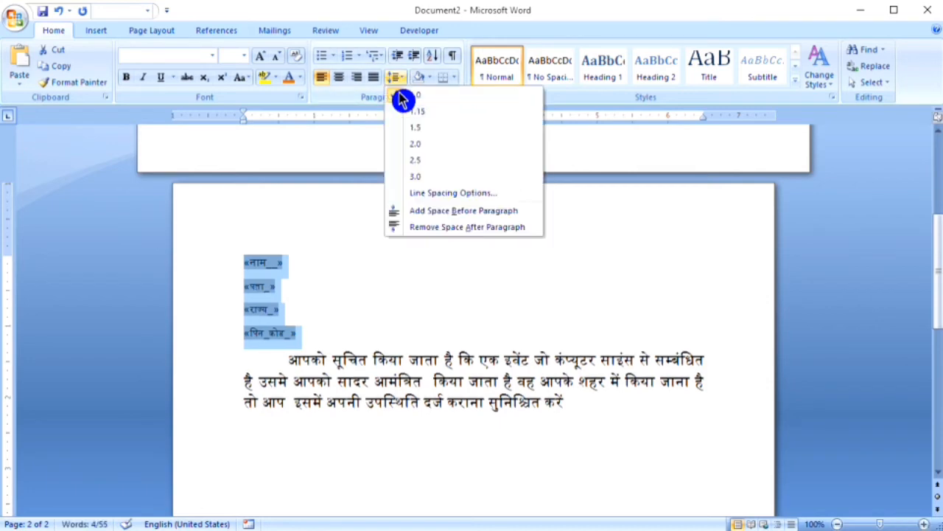
left_click(466, 229)
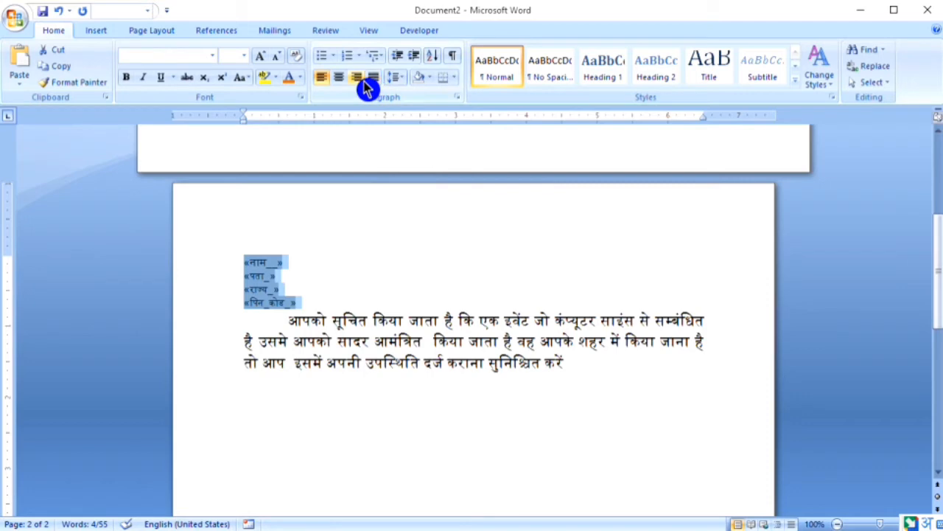
left_click(266, 62)
left_click(265, 62)
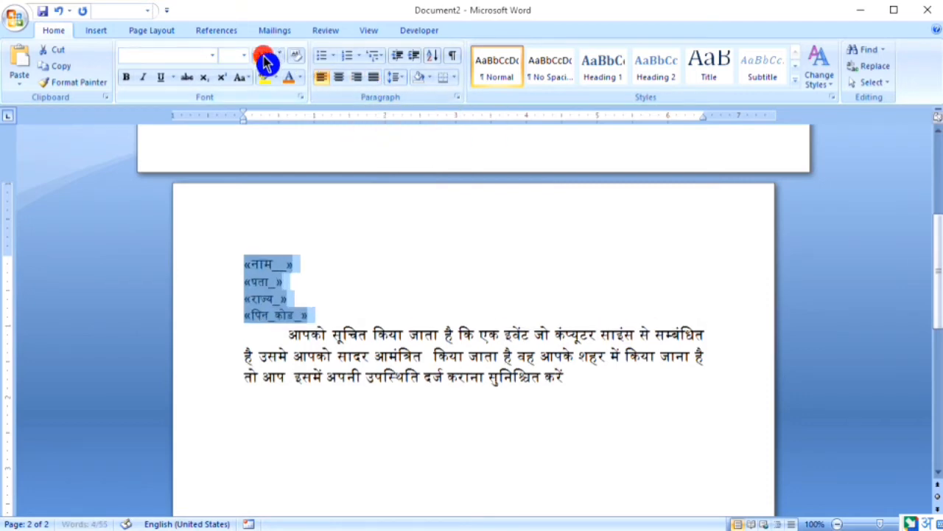
left_click(265, 62)
left_click(277, 62)
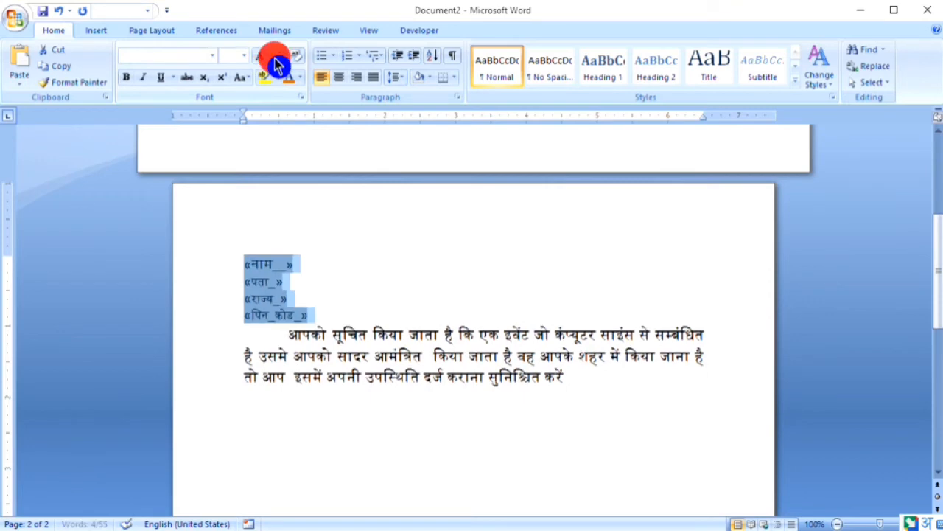
Adjust the body paragraph's first-line indent and start a new line after the paragraph
left_click(365, 304)
left_click(288, 333)
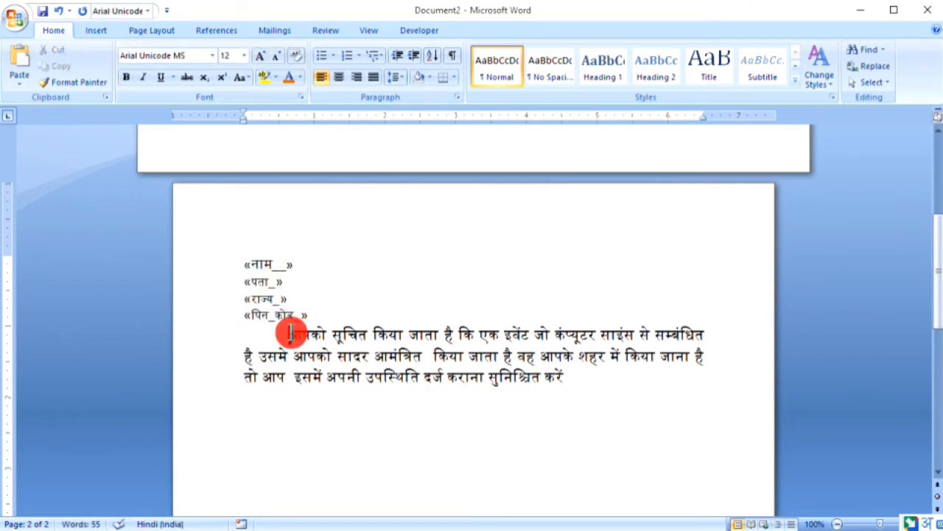
key("BackSpace")
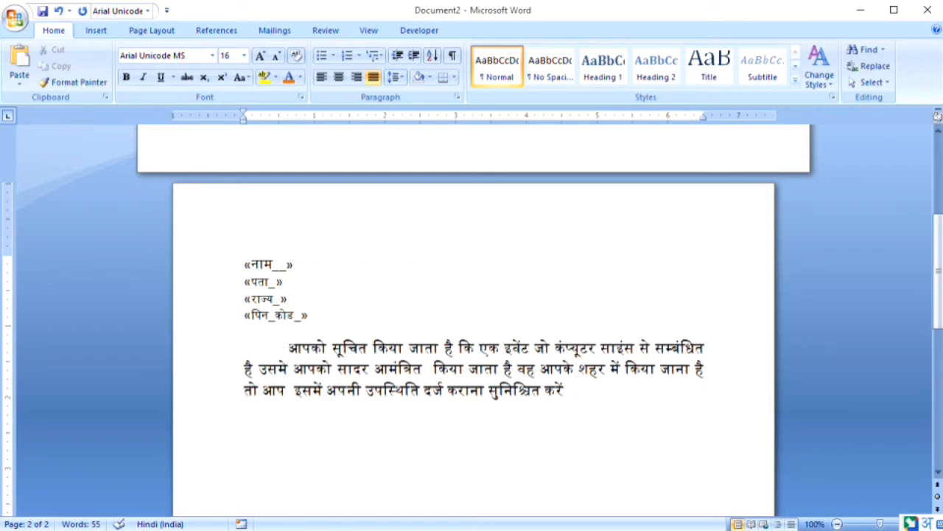
left_click(396, 263)
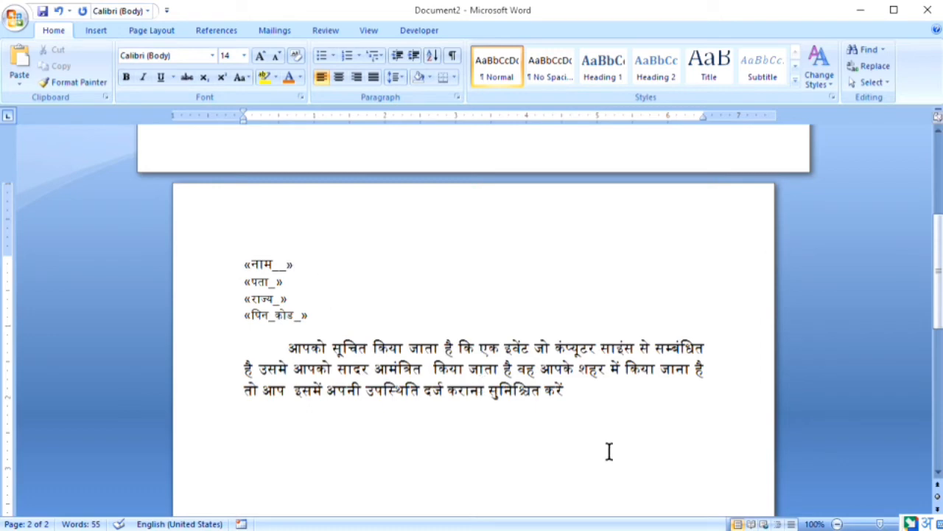
left_click(568, 388)
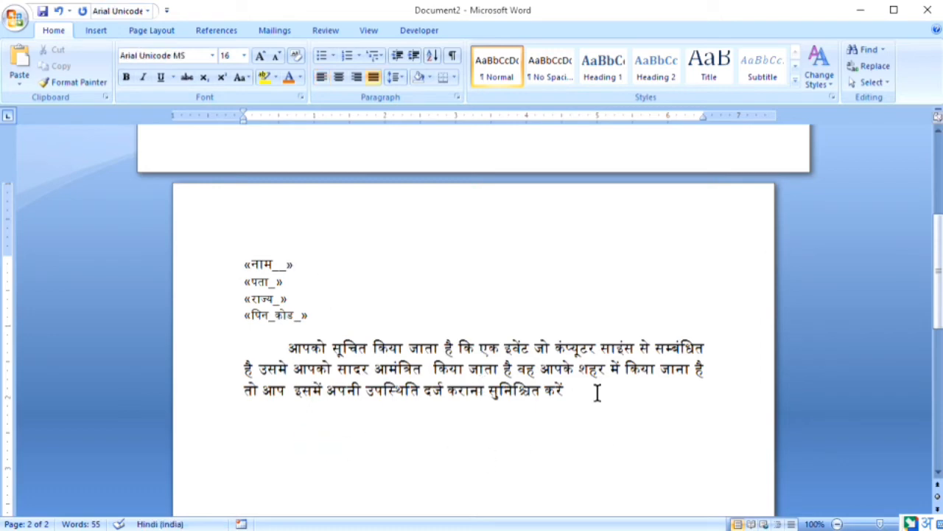
key("Return")
Type the closing 'धन्यवाद !' via transliteration and align it to the right
type("dh")
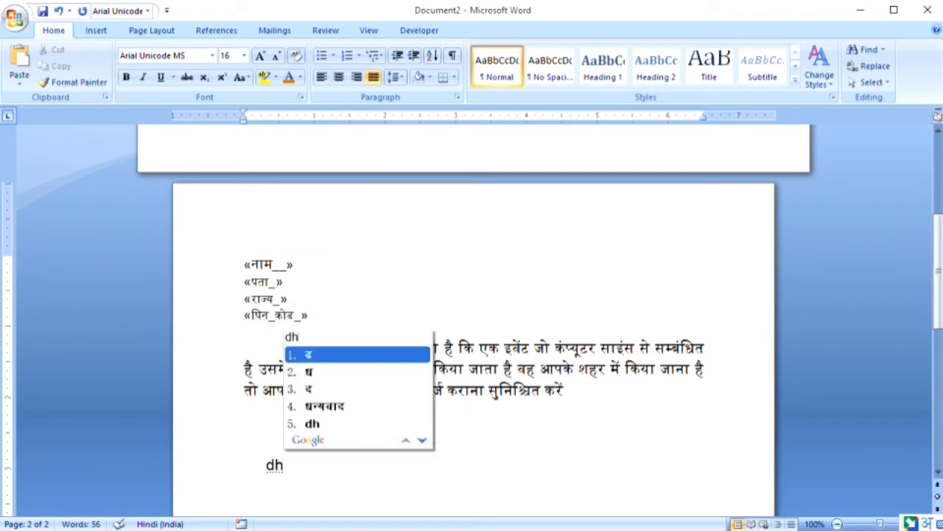
type("anya")
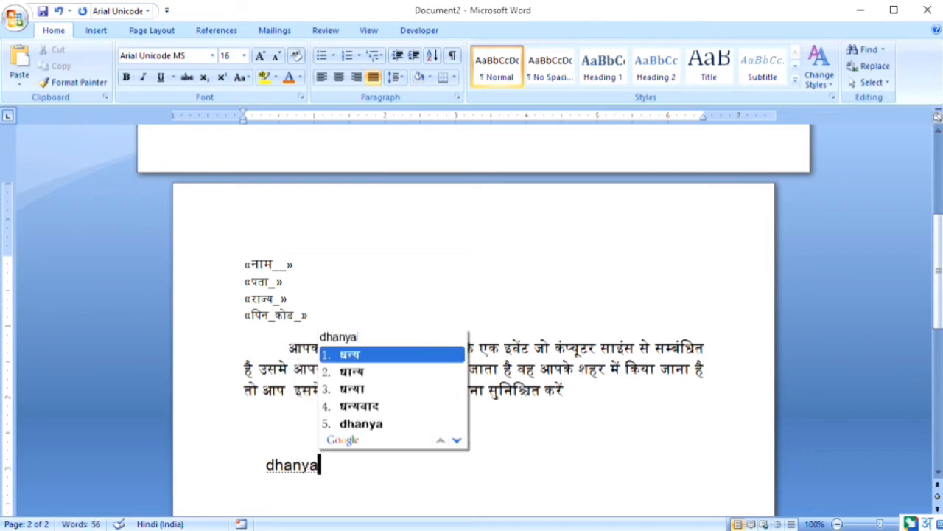
type("vaad")
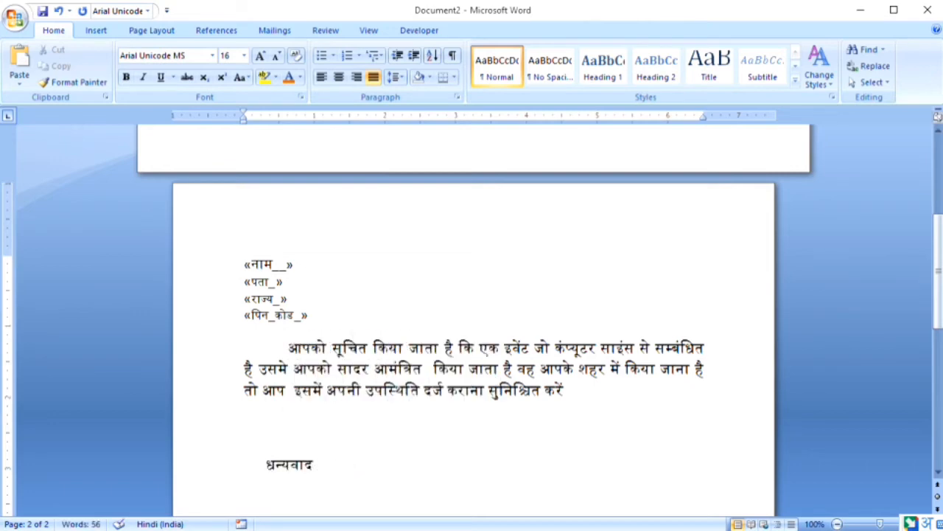
type(" !")
key("shift+Home")
key("shift+Right")
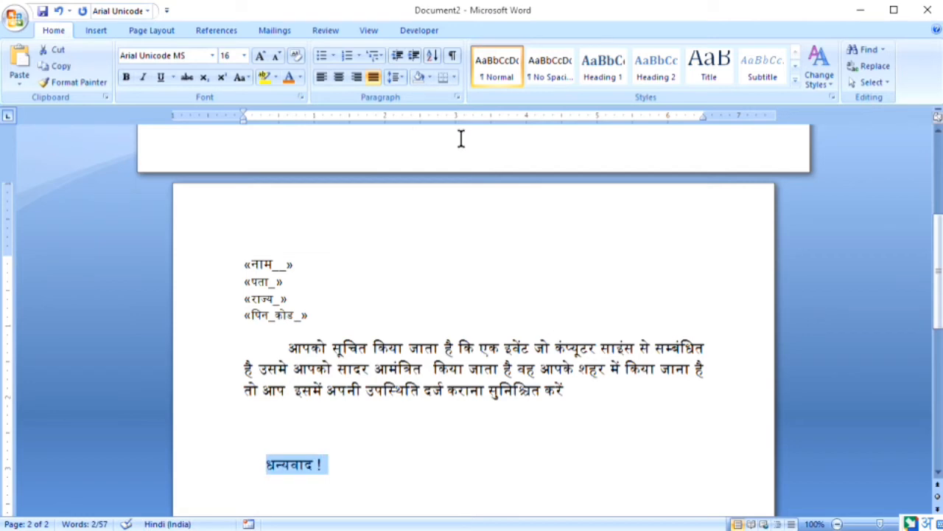
left_click(357, 79)
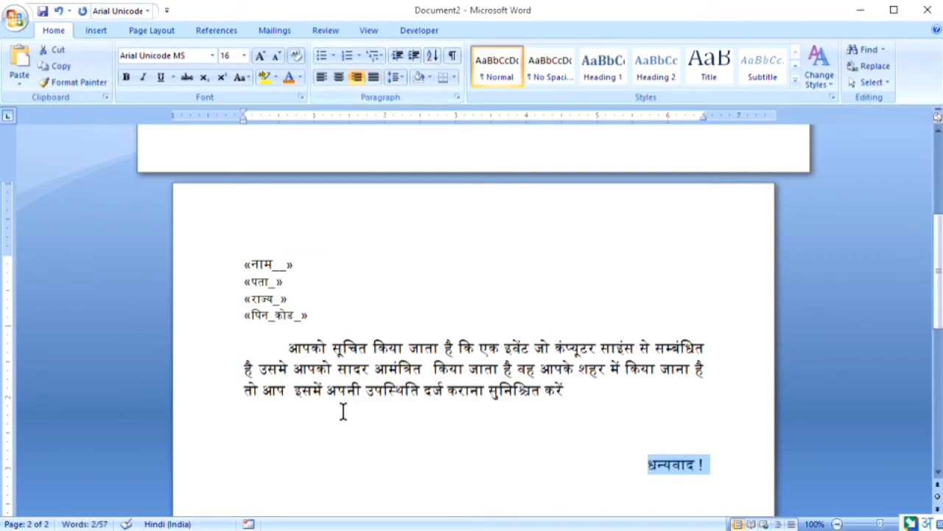
left_click(711, 465)
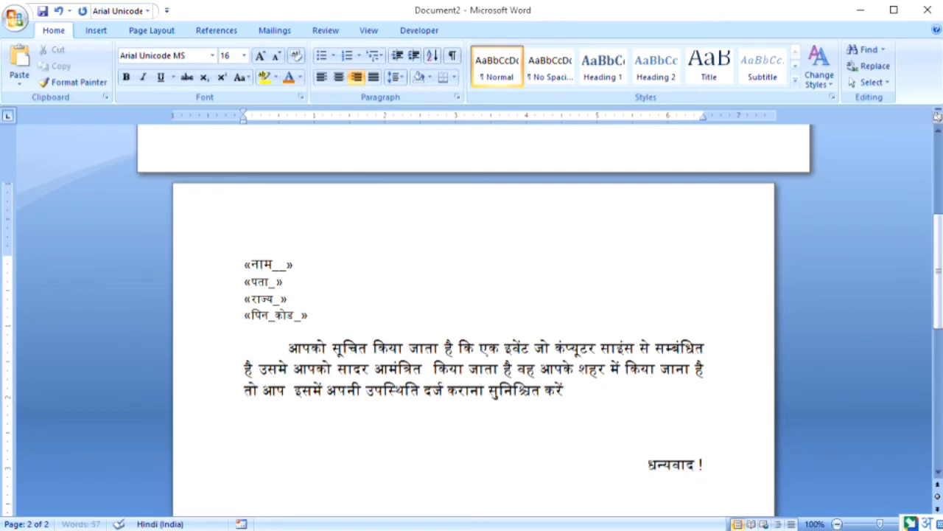
scroll(708, 487, "down", 3)
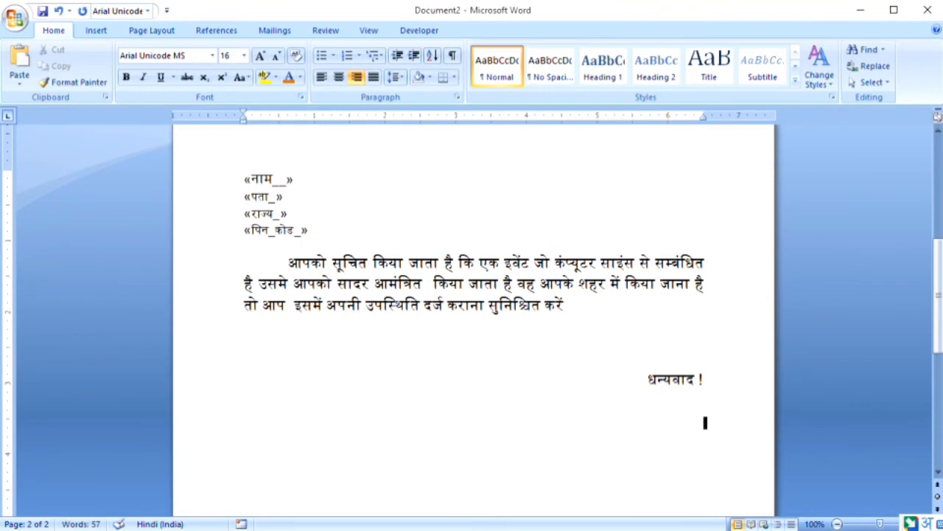
Type the date line 'दिनाक – 11/07/2021' and make the date 11/07/2021 bold at 14 pt
type("di")
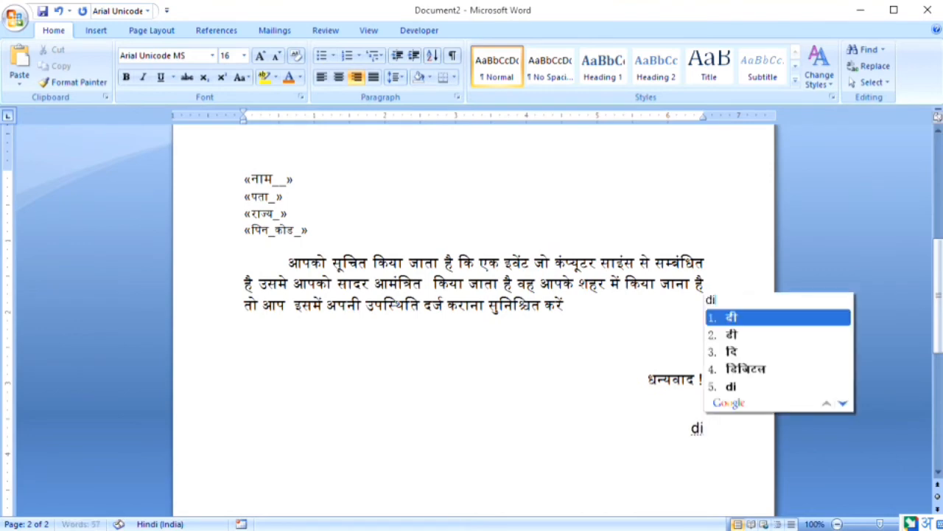
type("naa")
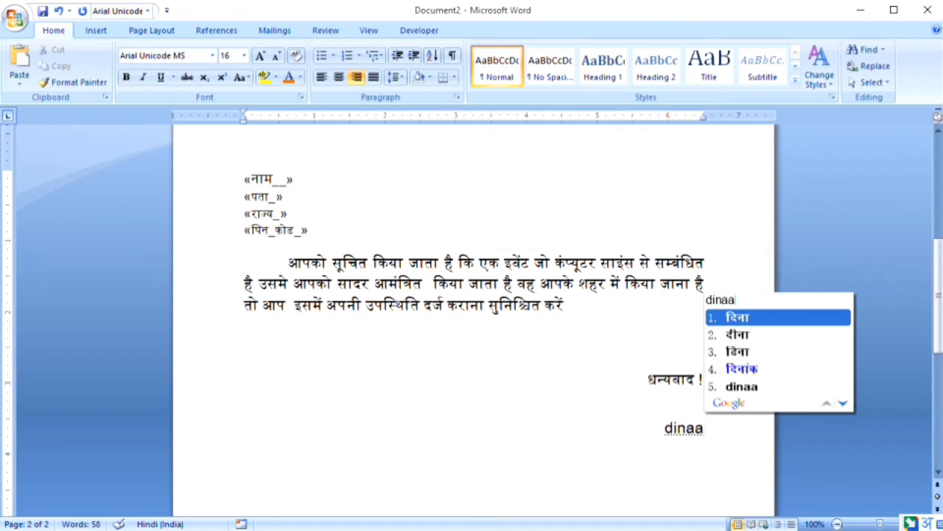
type("k - 11/")
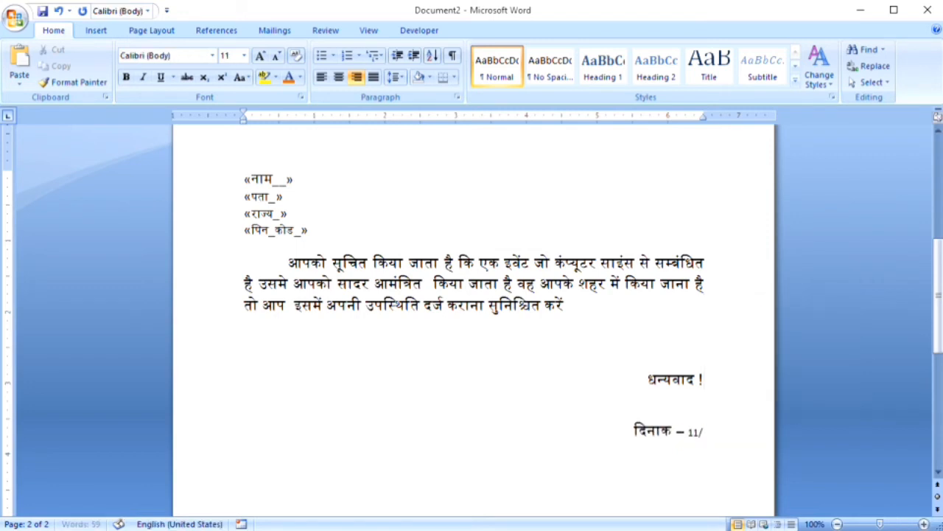
type("07")
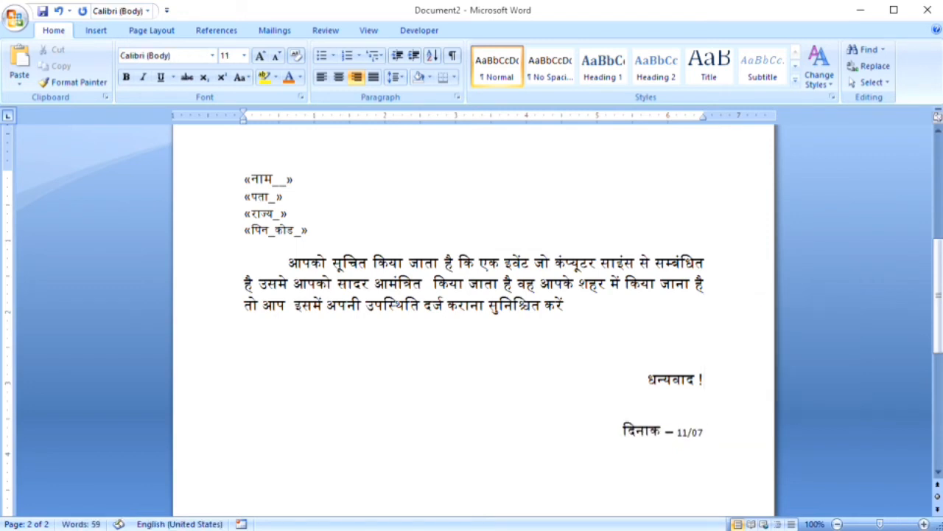
type("/2021")
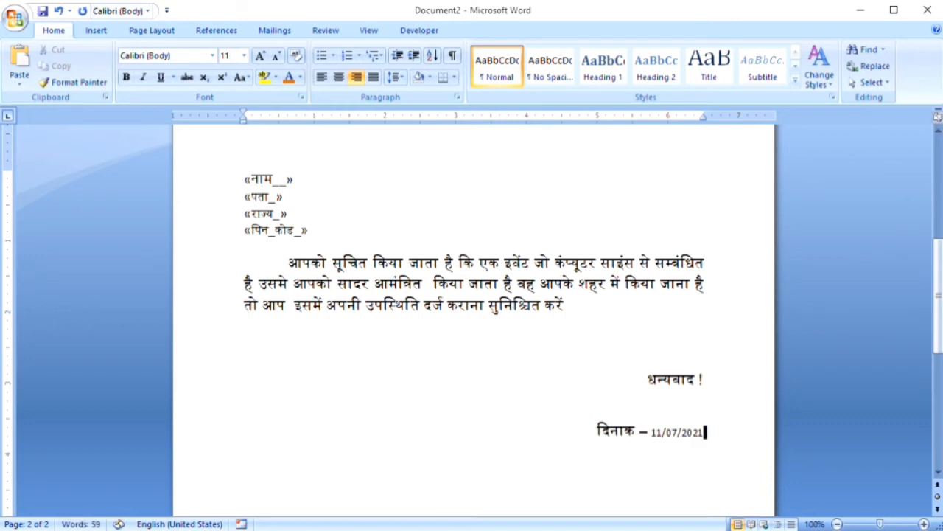
key("ctrl+shift+Left")
key("ctrl+shift+Left")
key("ctrl+shift+Left")
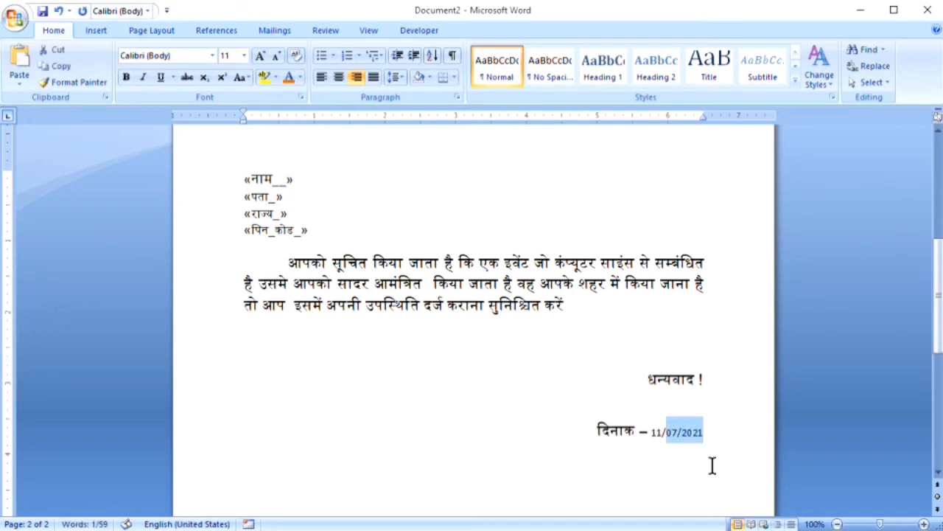
key("shift+Home")
key("ctrl+shift+Right")
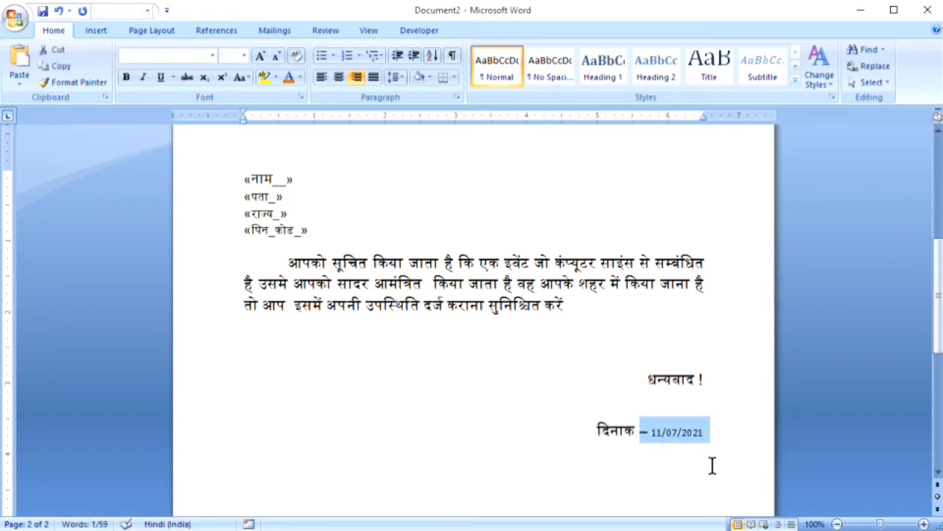
key("ctrl+shift+Right")
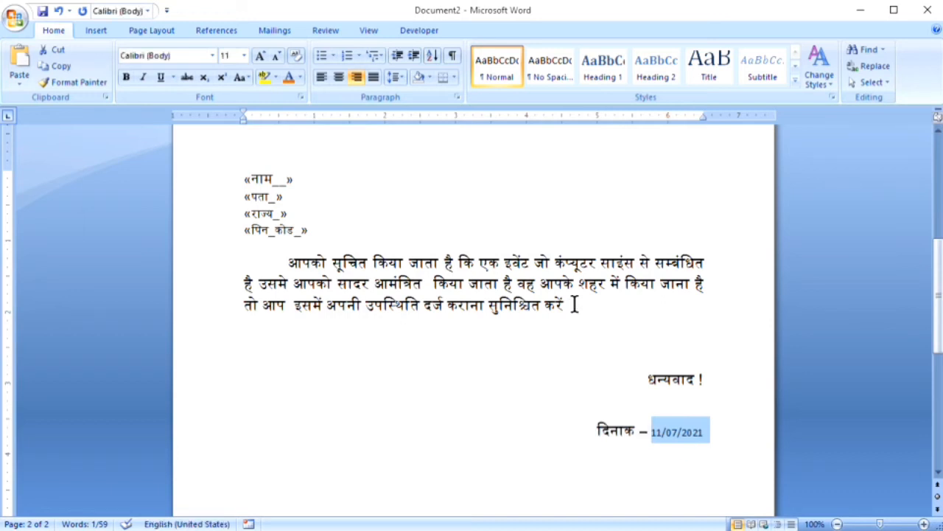
left_click(127, 81)
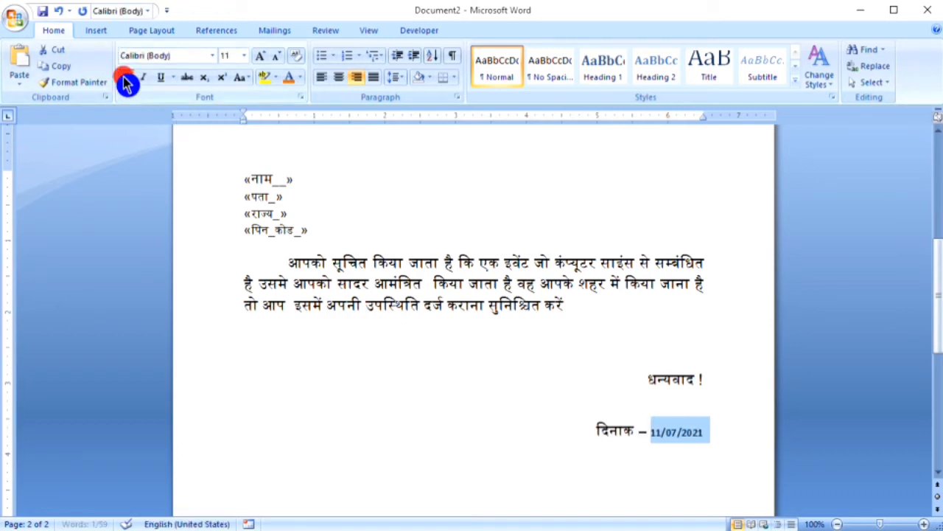
left_click(260, 61)
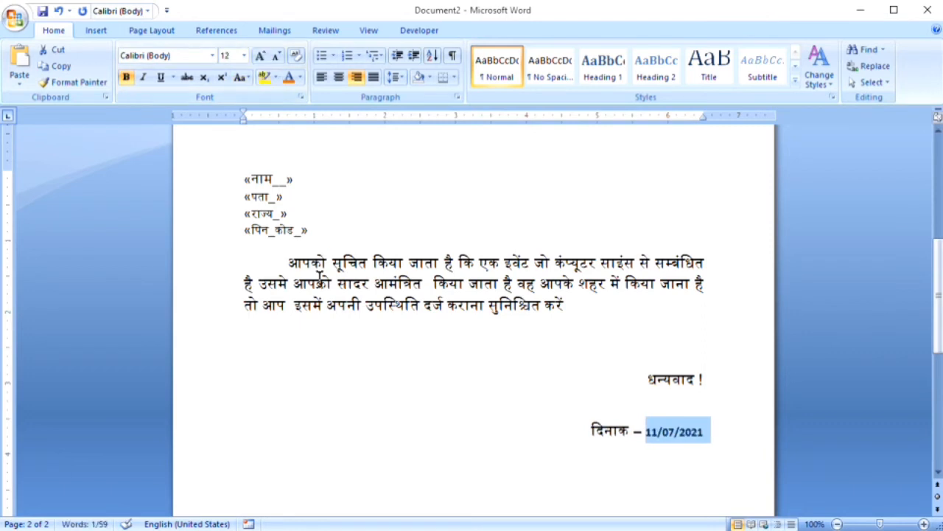
left_click(260, 60)
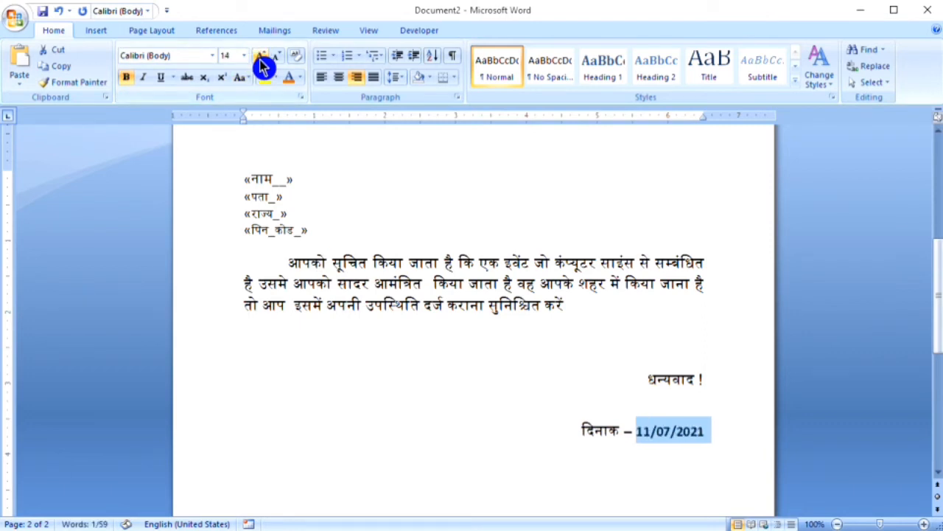
left_click(386, 465)
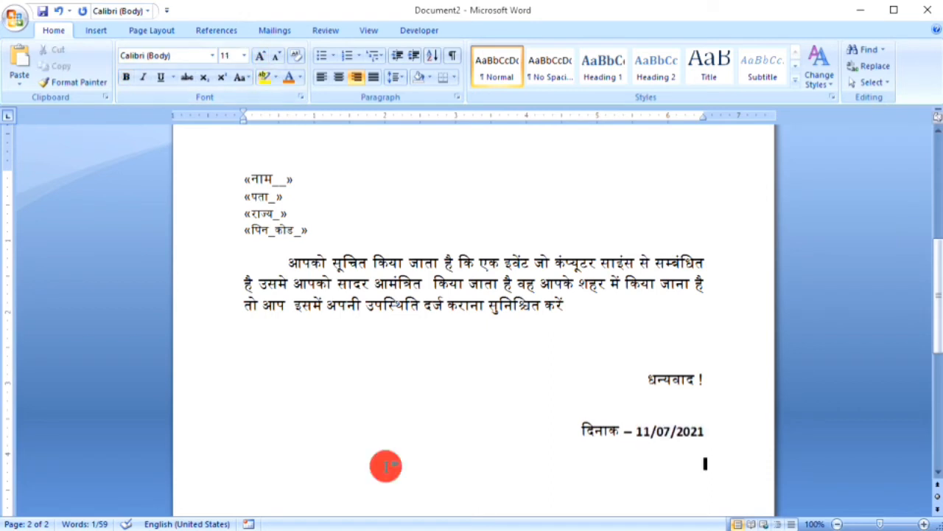
Align the date line to the left margin
left_click_drag(564, 434, 568, 444)
key("shift+Up")
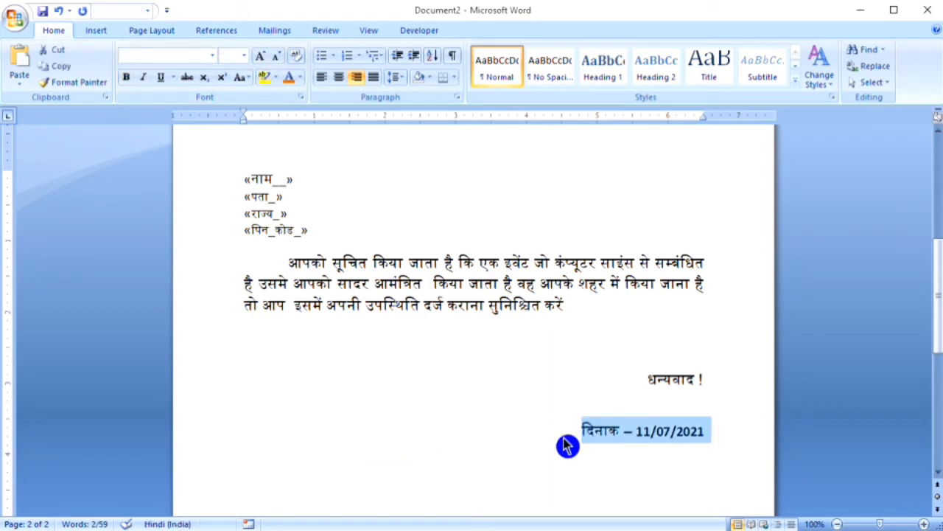
left_click(337, 80)
left_click(321, 80)
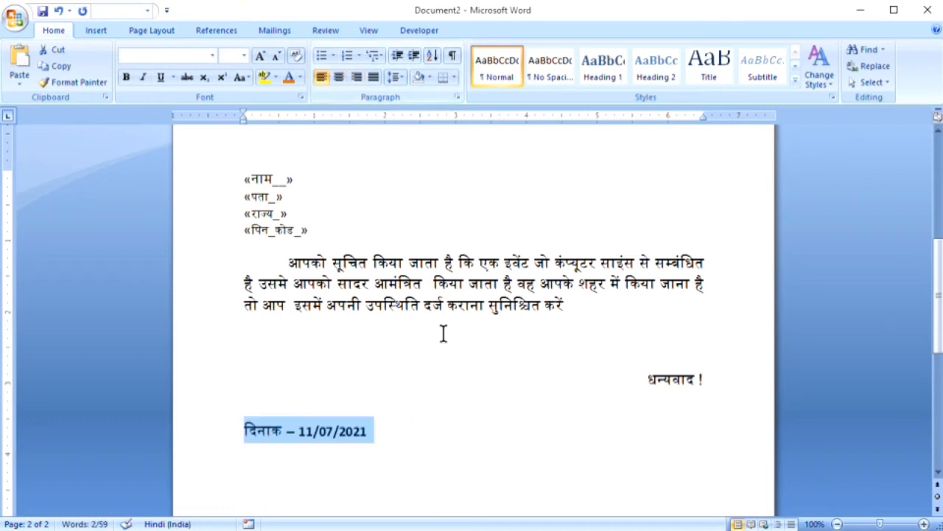
left_click(453, 376)
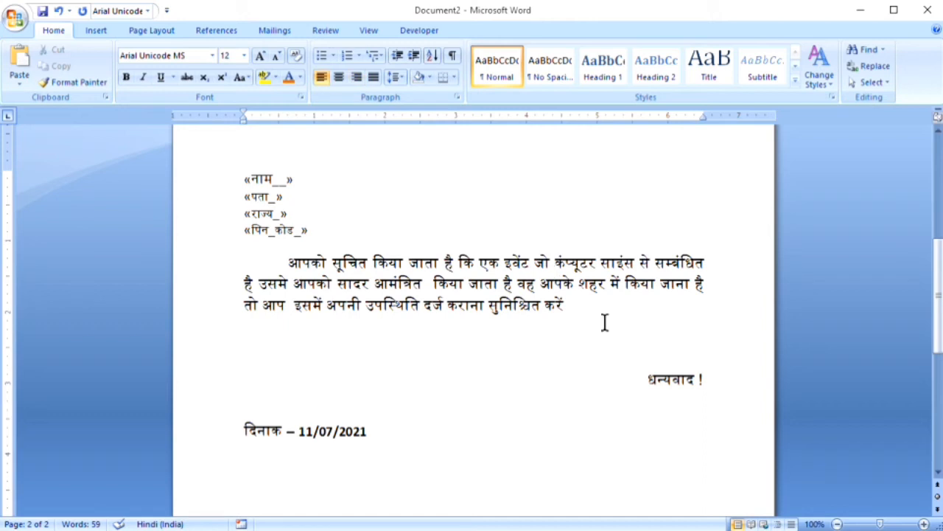
Insert the जिला merge field right after the word शहर
left_click(605, 282)
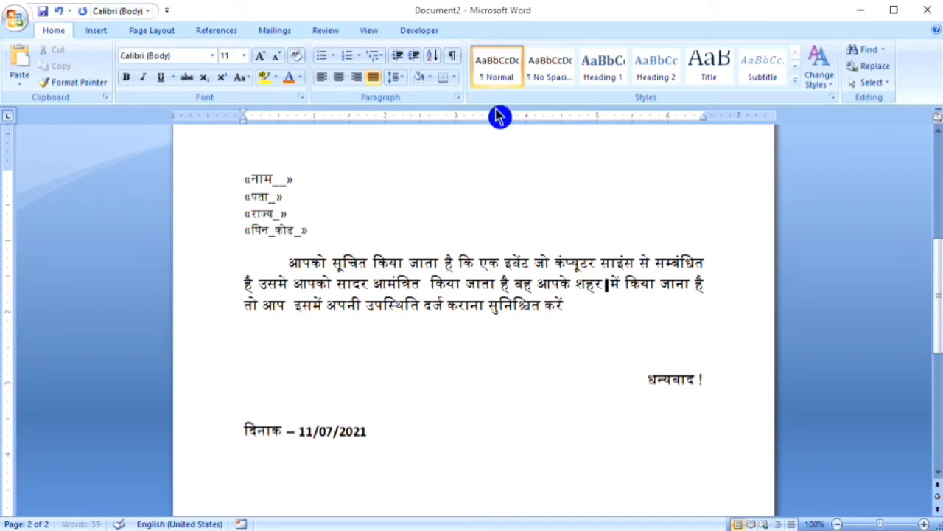
left_click(274, 34)
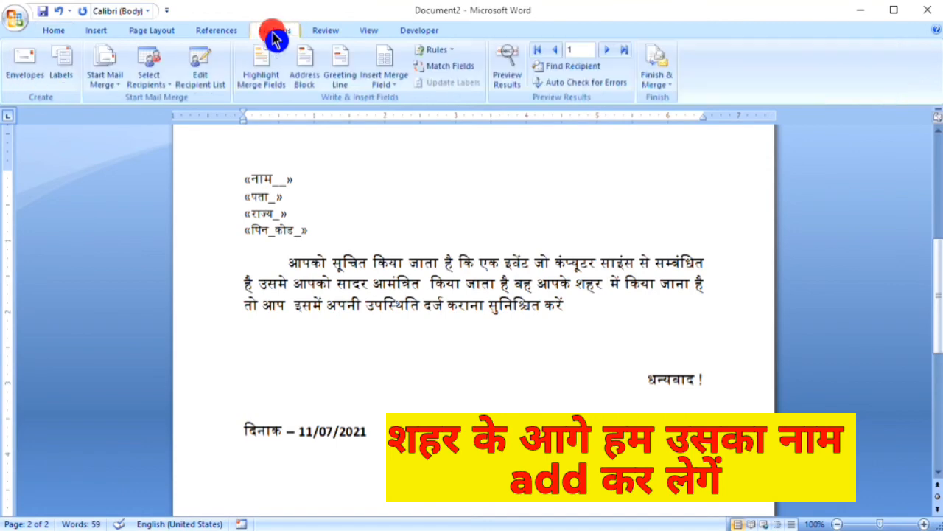
left_click(393, 86)
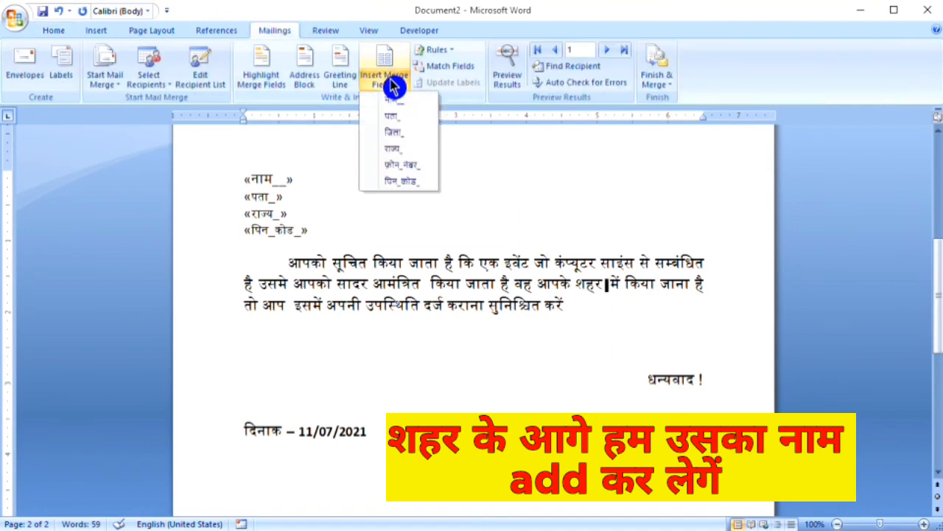
left_click(398, 132)
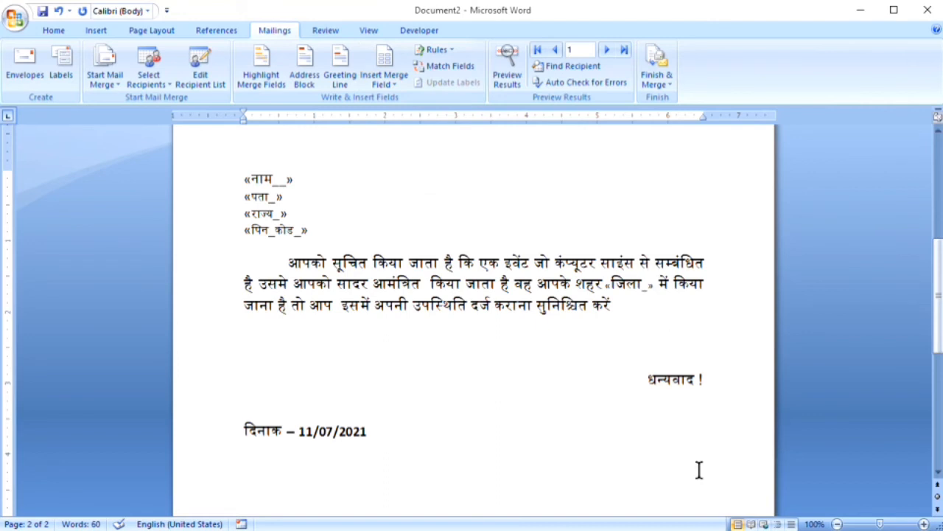
Colour the «जिला_» field orange
left_click_drag(610, 284, 655, 283)
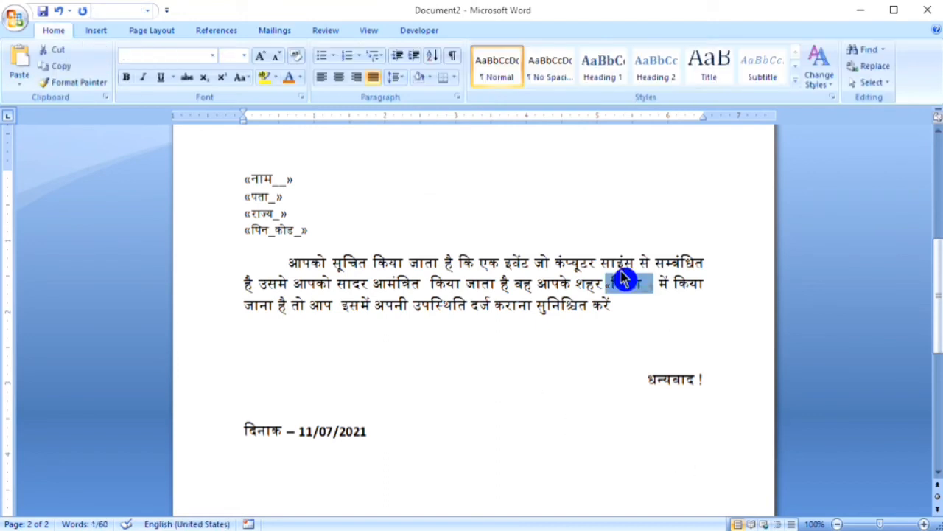
left_click(290, 83)
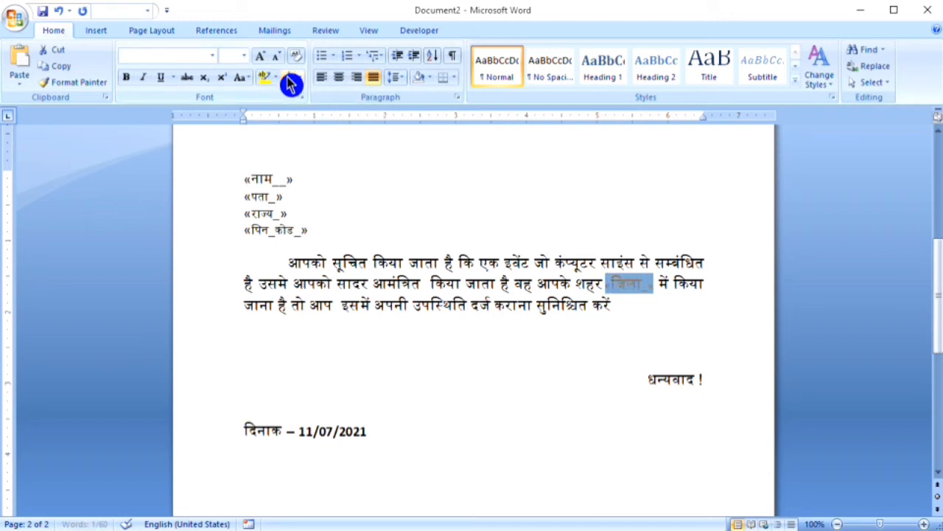
left_click(414, 381)
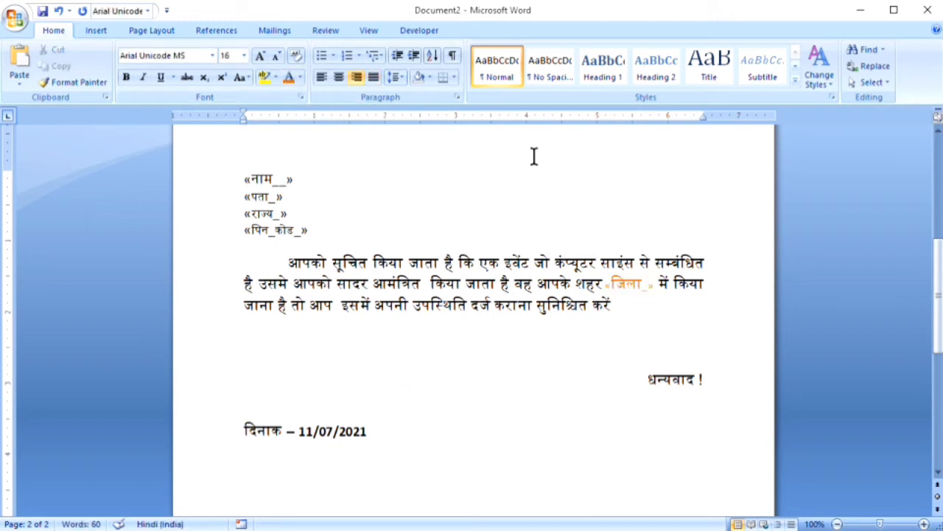
left_click(516, 213)
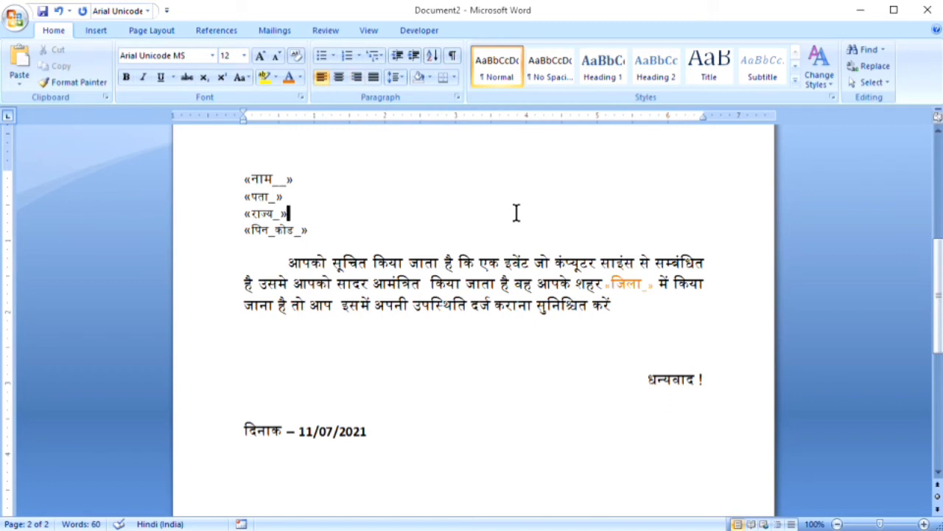
key("Up")
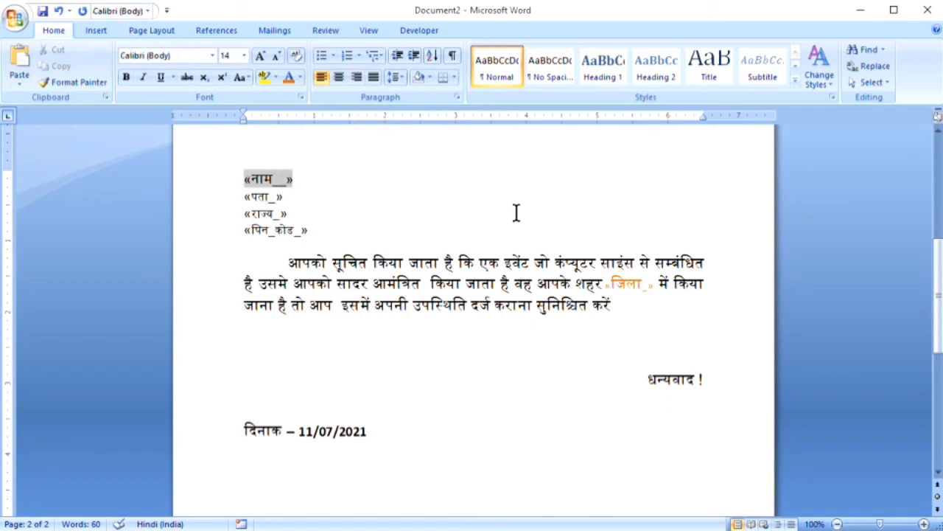
Enlarge the envelope's recipient address lines by one font step
key("Up")
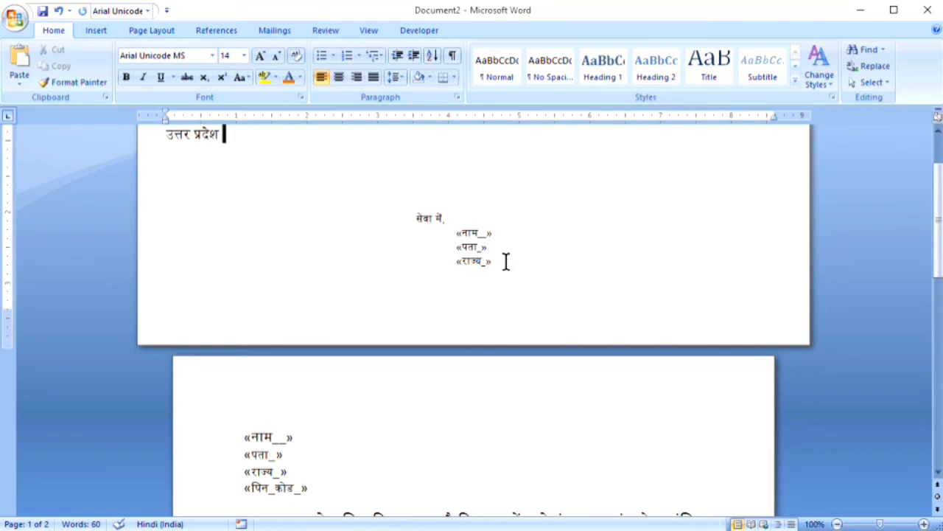
left_click(505, 261)
key("ctrl+shift+Left")
key("ctrl+shift+Left")
key("ctrl+shift+Left")
key("ctrl+shift+Left")
key("ctrl+shift+Left")
key("ctrl+shift+Left")
key("ctrl+shift+Left")
key("ctrl+shift+Left")
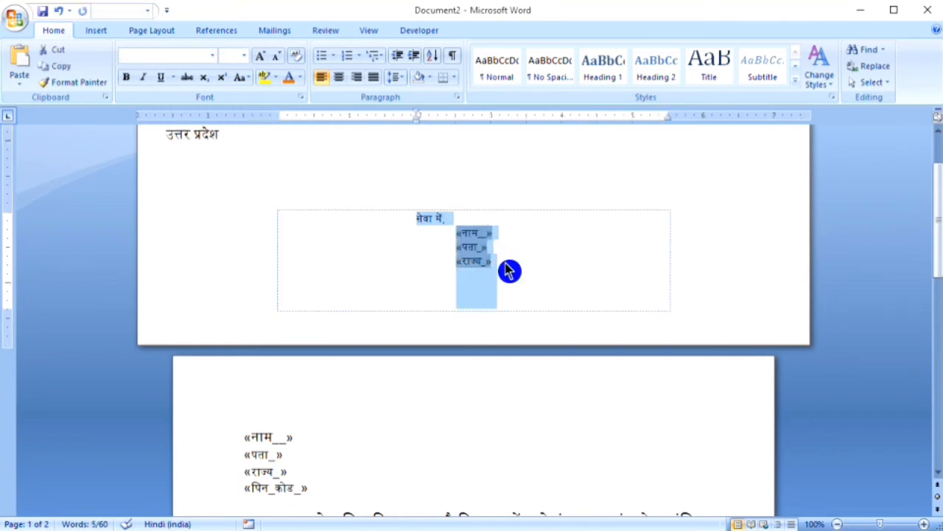
key("ctrl+shift+period")
key("ctrl+shift+period")
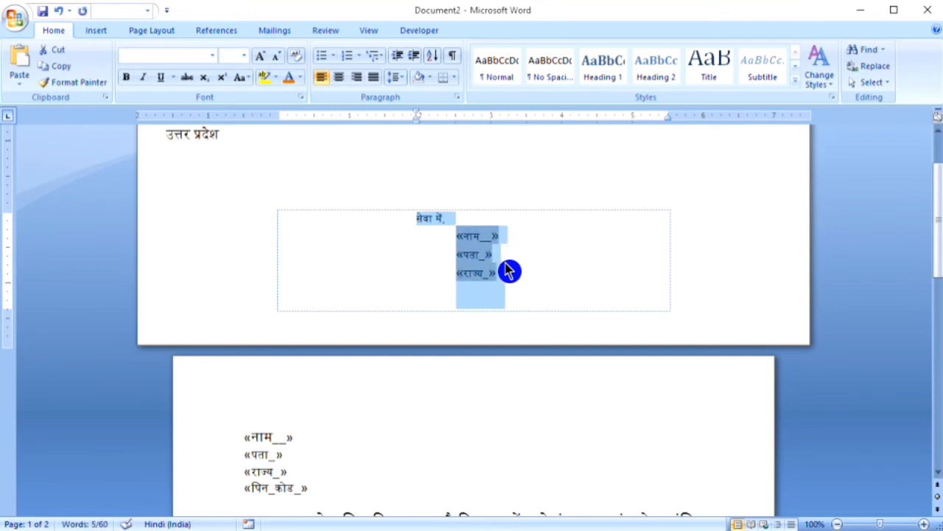
left_click(449, 221)
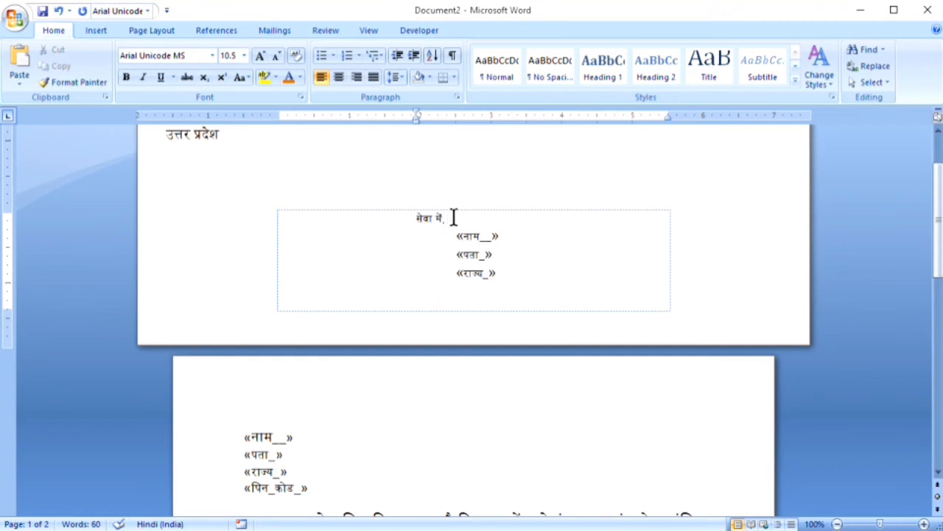
Grow the envelope's 'सेवा में,' heading to 12 pt
left_click(449, 218)
key("shift+Home")
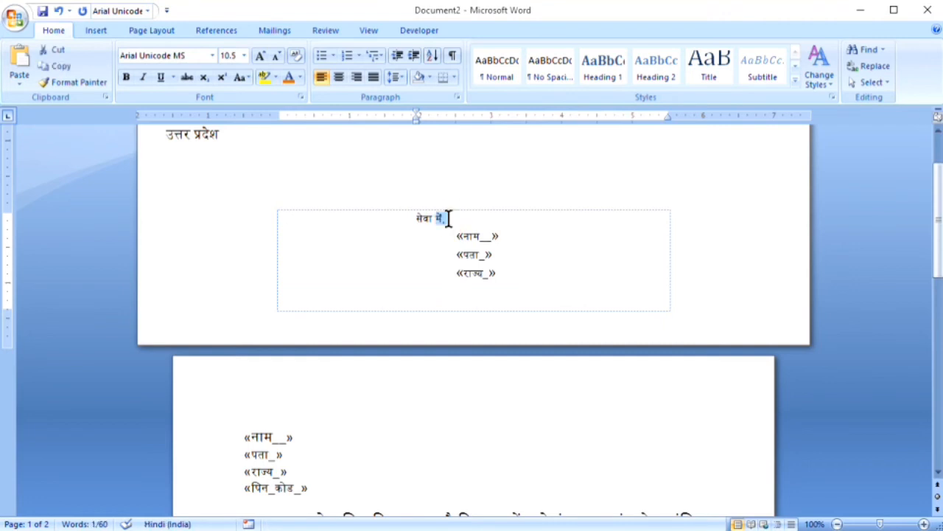
key("shift+Left")
key("shift+Right")
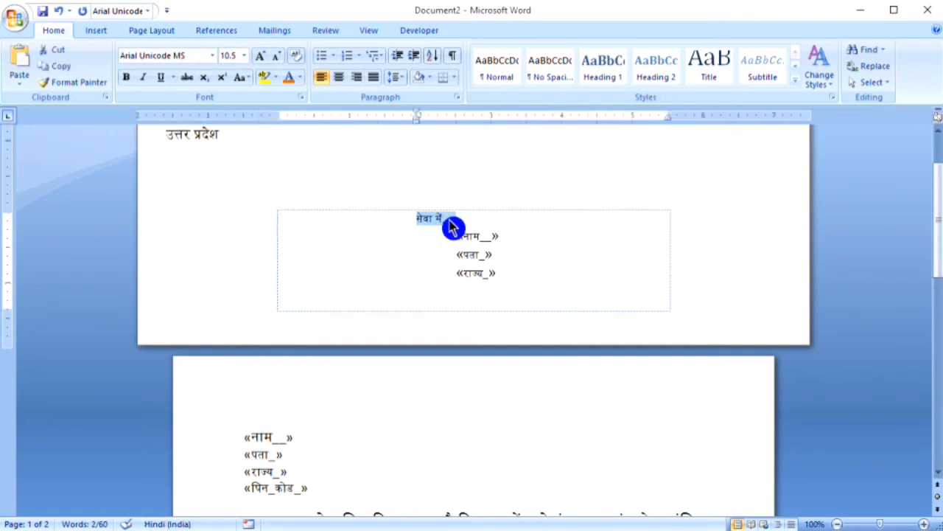
left_click(262, 59)
left_click(261, 60)
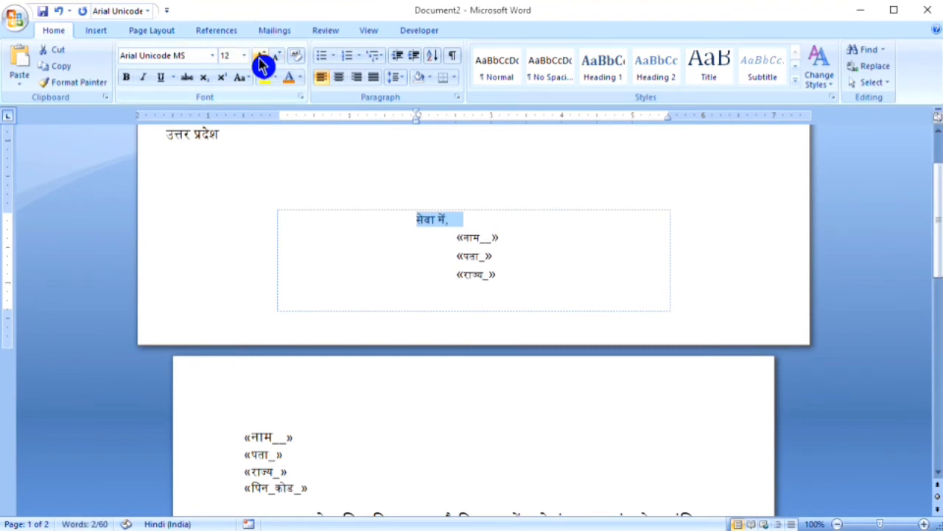
left_click(457, 237)
left_click(465, 184)
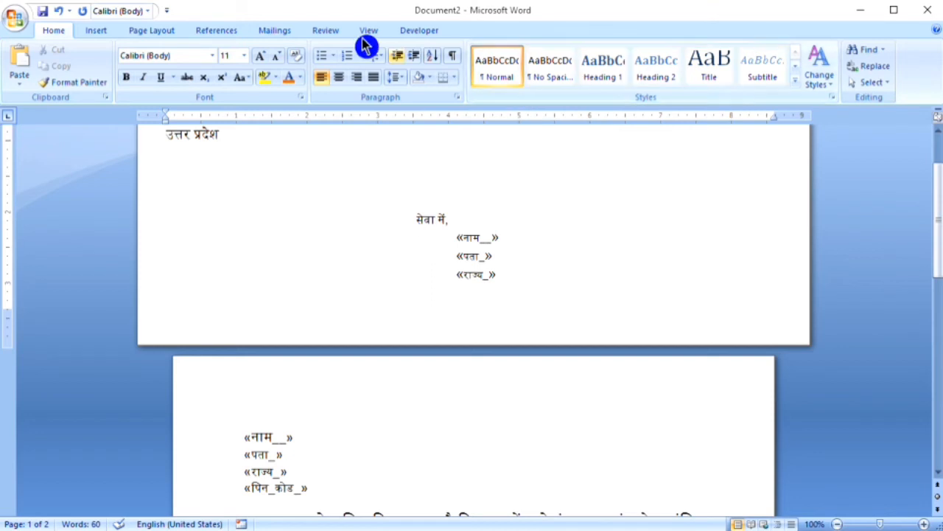
left_click(273, 37)
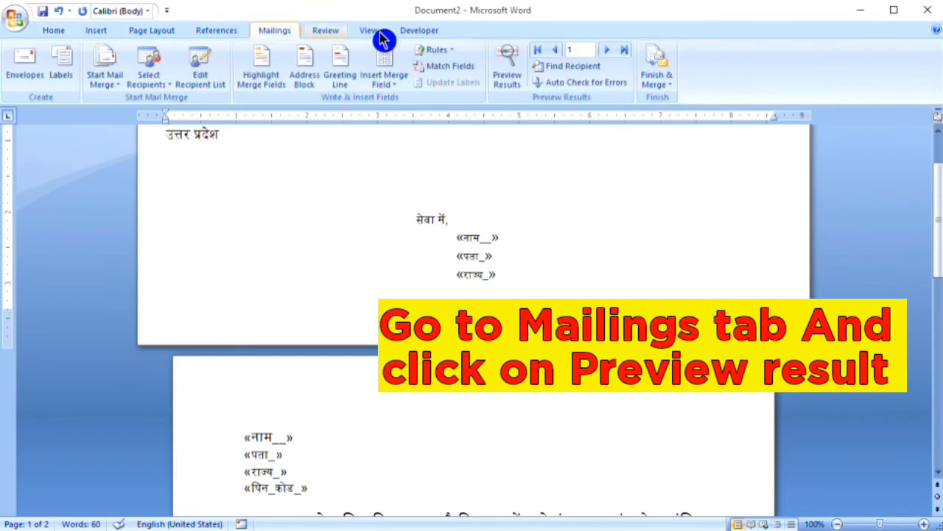
Turn on Preview Results and review the first recipient's merged letter and envelope
left_click(514, 69)
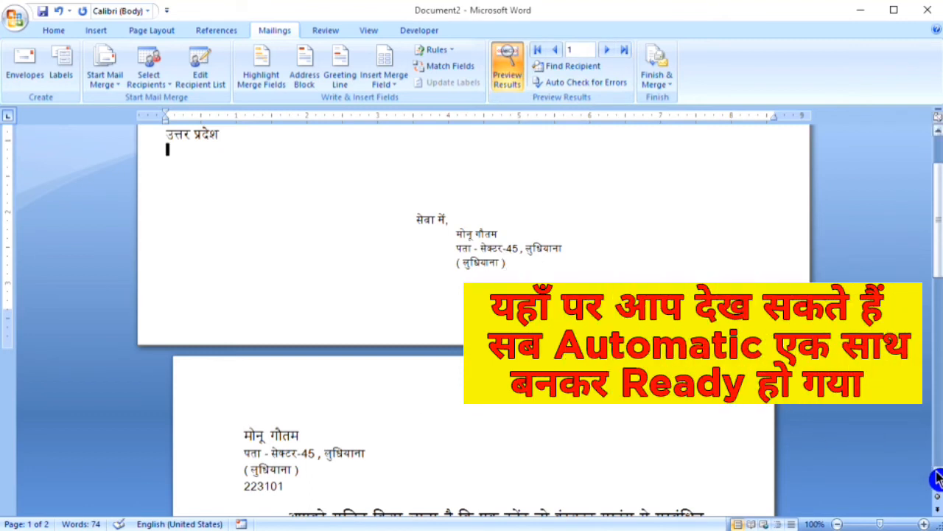
scroll(936, 479, "down", 3)
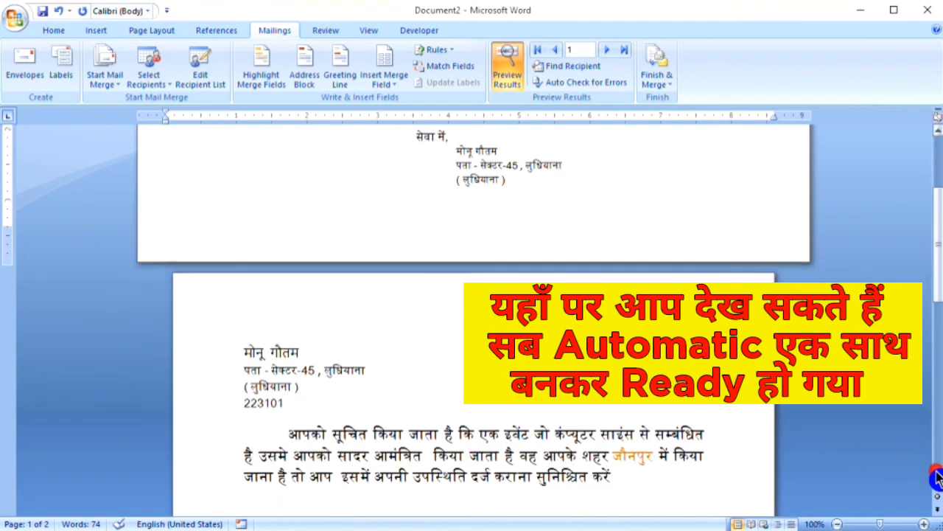
scroll(936, 477, "down", 3)
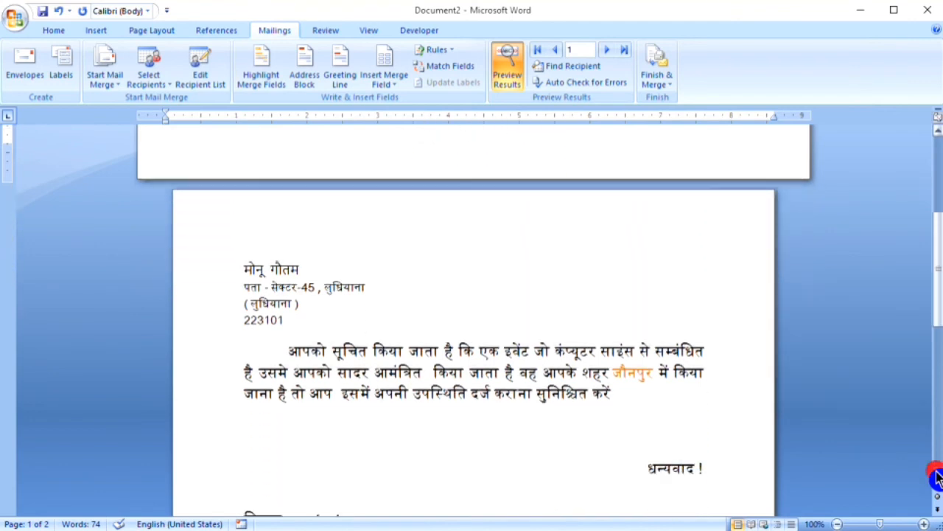
scroll(936, 477, "down", 3)
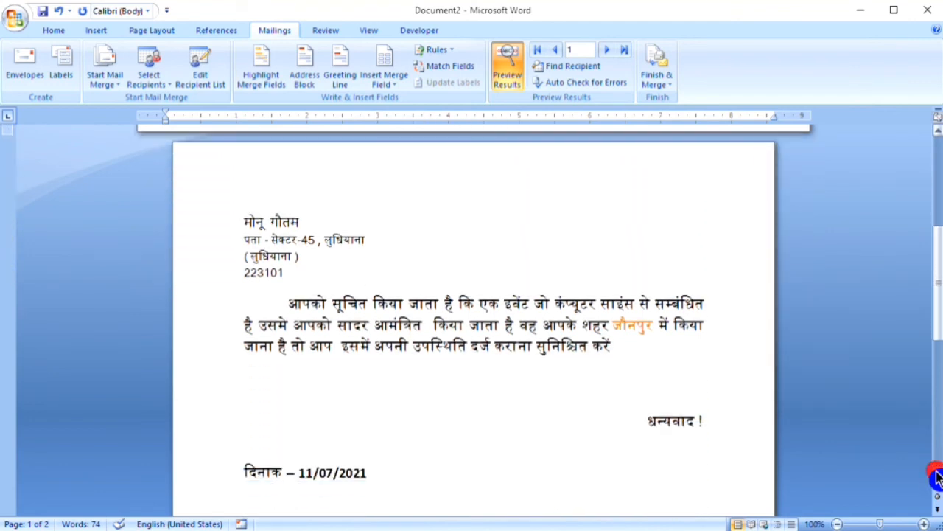
scroll(936, 477, "down", 3)
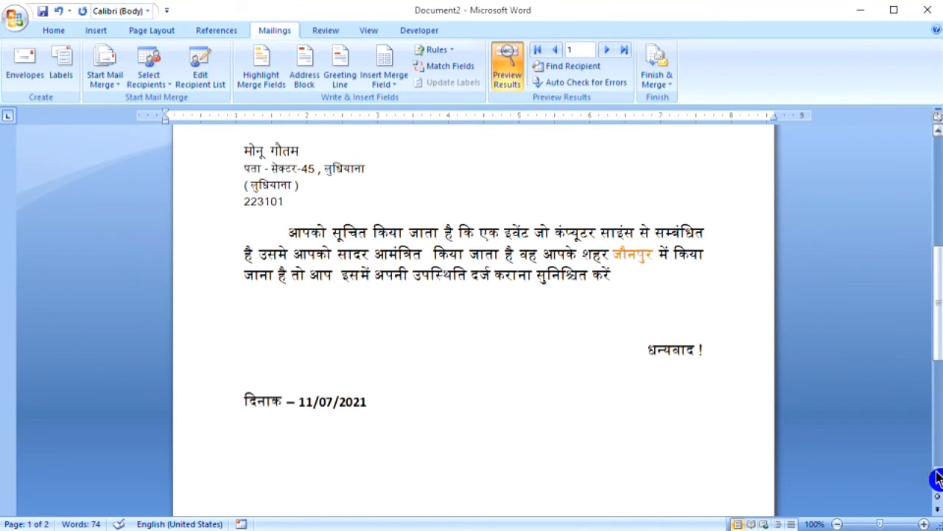
scroll(936, 478, "down", 1)
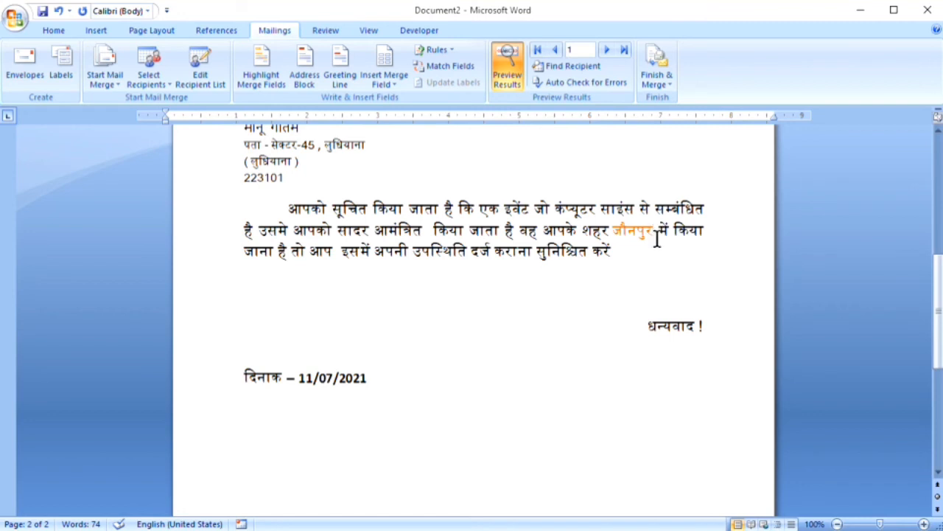
left_click(939, 169)
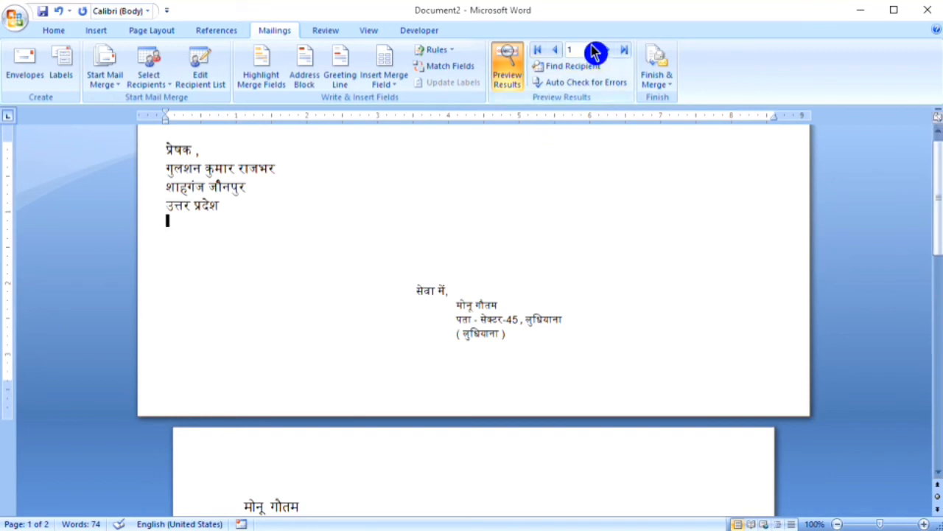
Advance the merge preview to record 3
left_click(607, 50)
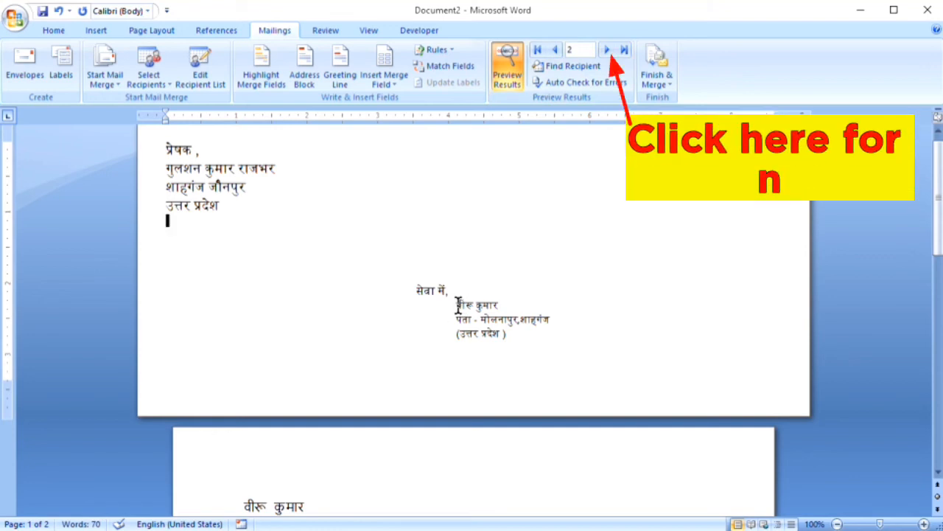
left_click_drag(456, 304, 523, 311)
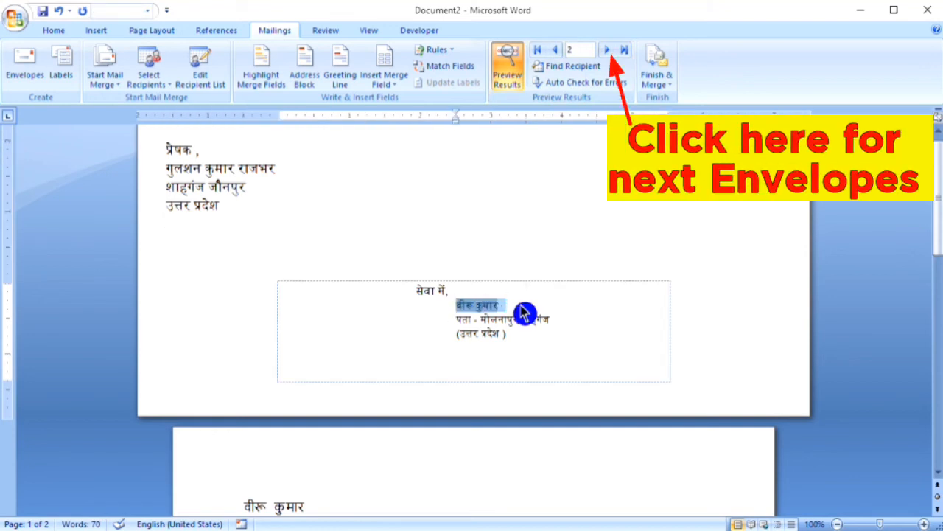
left_click(543, 312)
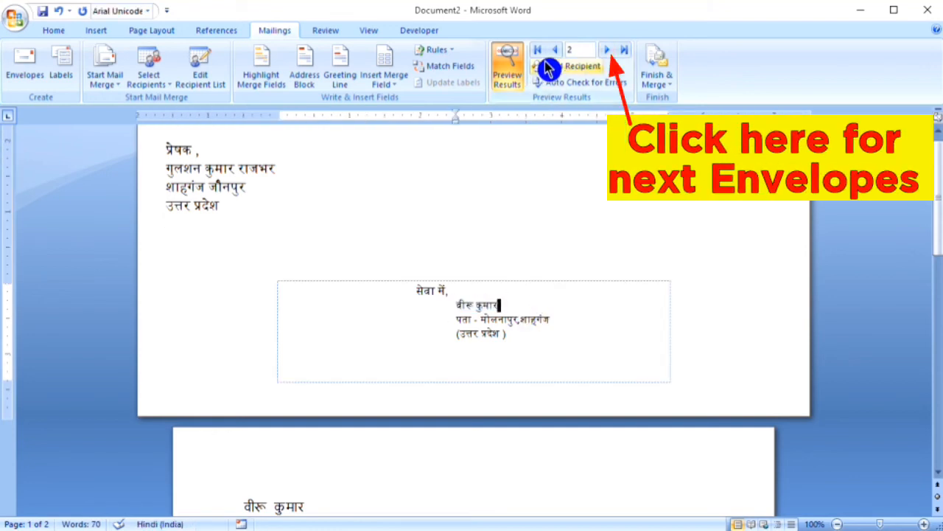
left_click(606, 50)
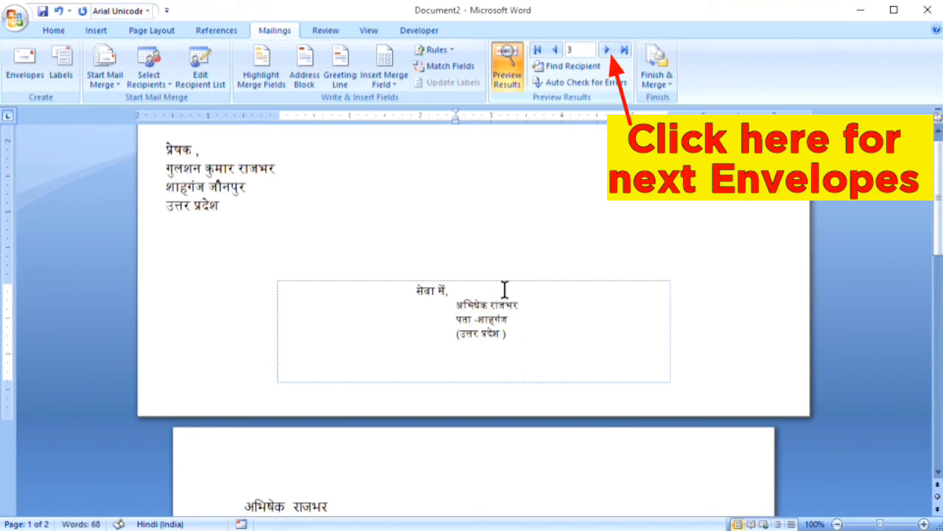
Review record 3's letter down to the closing and date, then return to the envelope
left_click(936, 473)
left_click(935, 471)
left_click(934, 471)
left_click(934, 471)
left_click(934, 471)
left_click(934, 471)
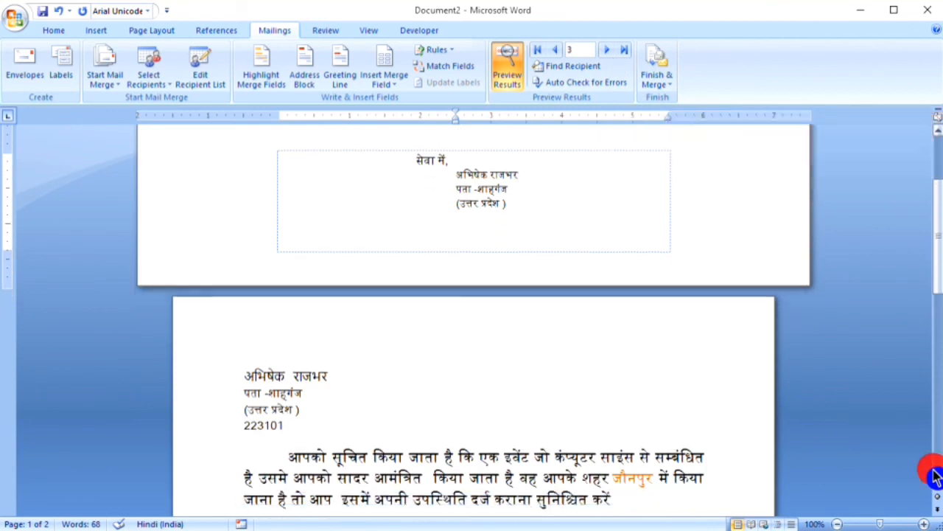
left_click(935, 470)
left_click(935, 471)
left_click(934, 471)
left_click(934, 475)
left_click(935, 475)
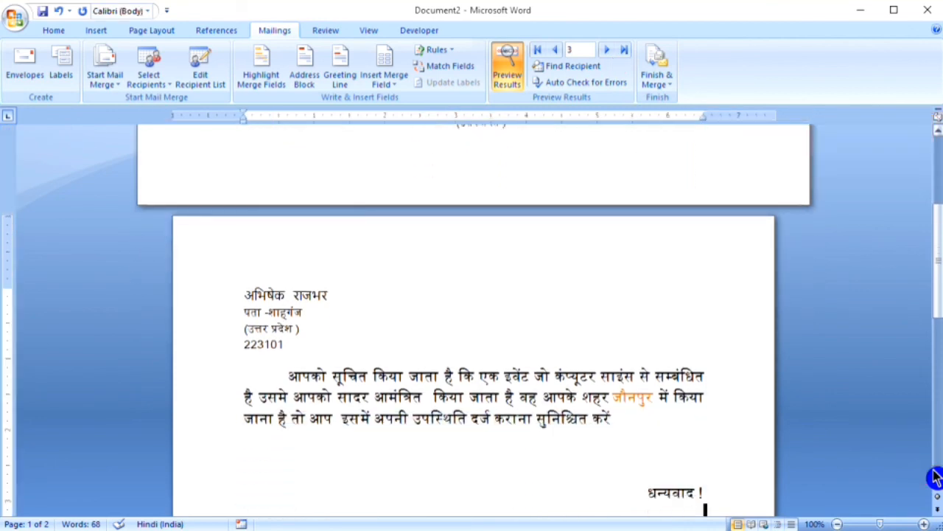
left_click(934, 475)
left_click(935, 476)
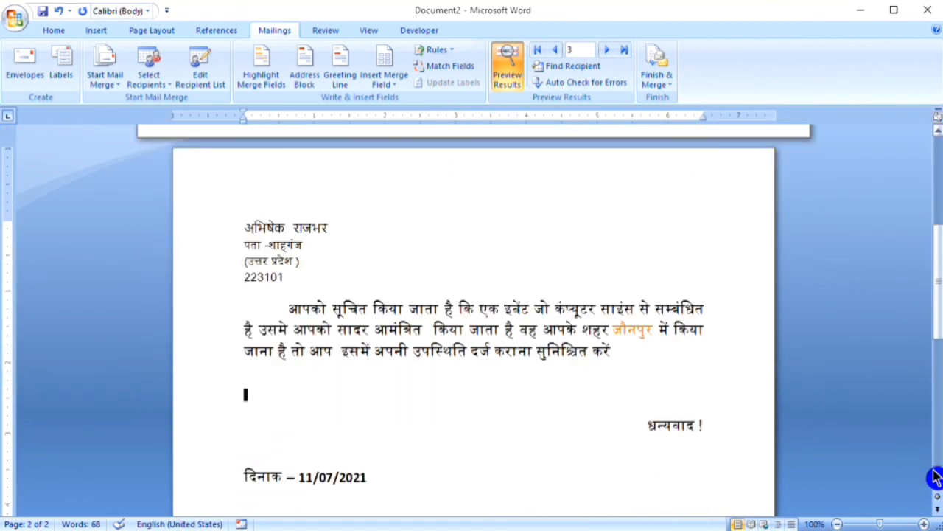
scroll(934, 475, "up", 3)
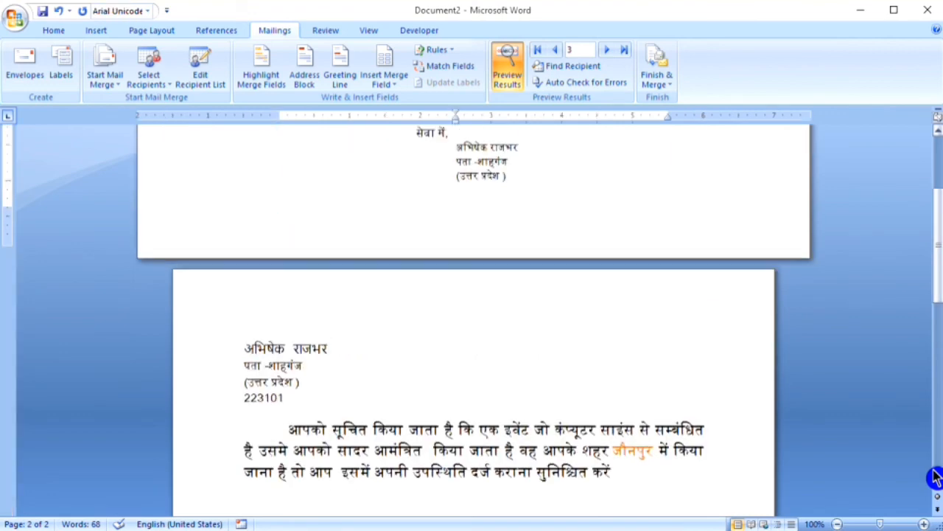
scroll(935, 475, "up", 3)
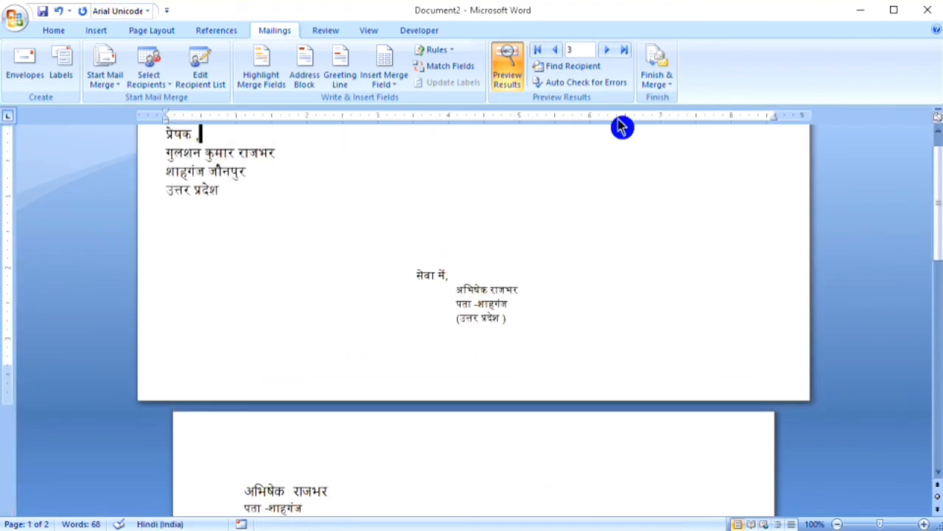
Preview record 4 and review its letter down to the date line
left_click(604, 49)
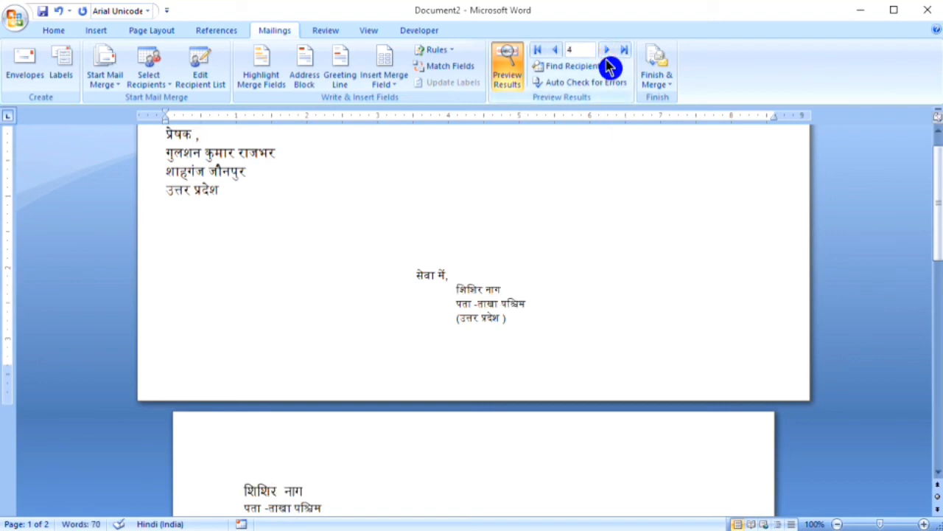
key("Down")
key("Down")
key("Down")
key("Down")
key("Down")
key("Down")
key("Down")
key("Down")
key("Down")
key("Down")
key("Down")
key("Down")
key("Down")
key("Down")
key("Down")
key("Down")
key("Down")
key("Down")
key("Down")
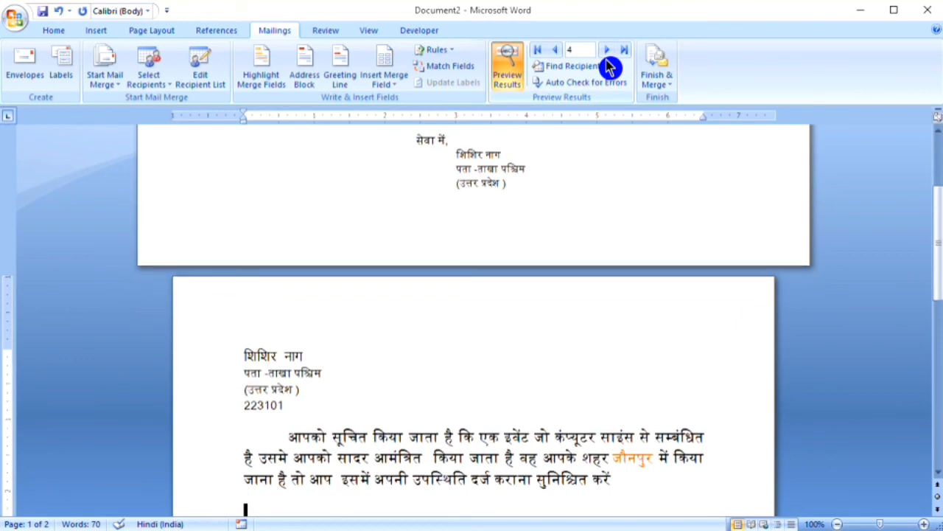
key("Down")
key("Down")
key("Down")
key("Down")
key("Down")
key("Down")
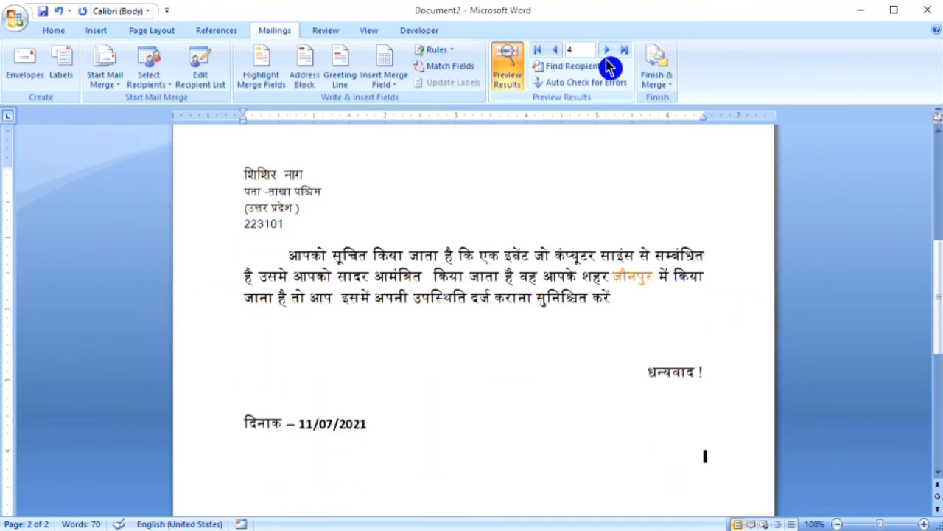
key("Up")
key("Up")
key("Up")
key("Up")
key("Up")
key("Up")
key("Up")
key("Up")
key("Up")
key("Up")
key("Up")
key("Up")
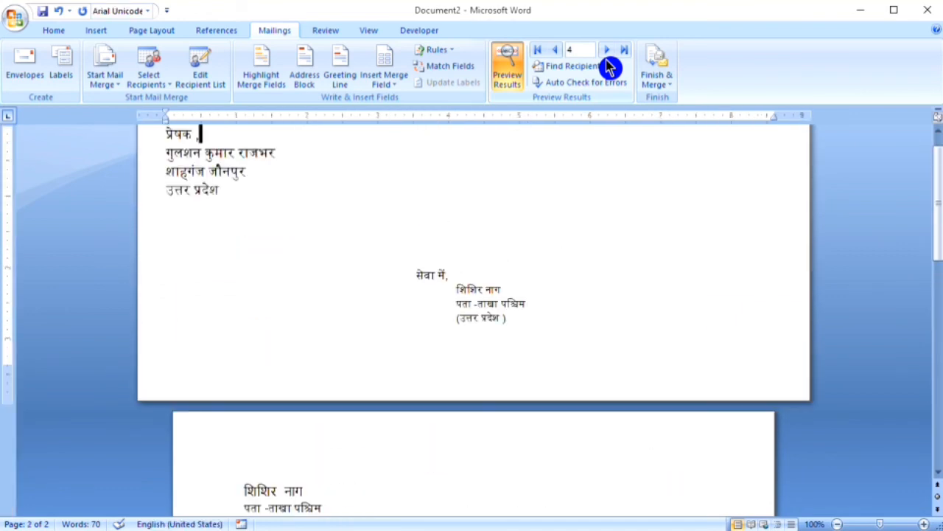
Step the preview through records 5, 6 and 7, reviewing record 5's letter
left_click(606, 50)
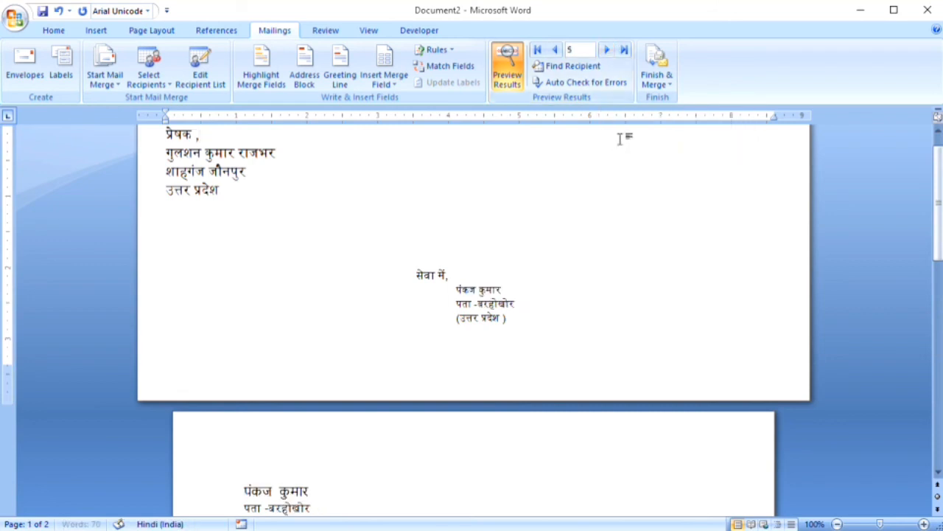
key("Down")
key("Down")
key("Down")
key("Down")
key("Down")
key("Down")
key("Down")
key("Down")
key("Down")
key("Down")
key("Down")
key("Down")
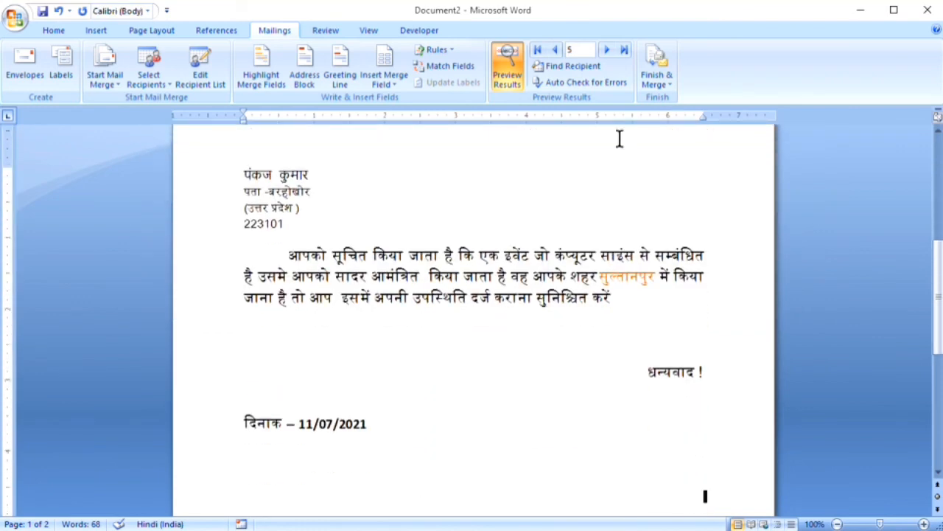
key("Up")
key("Up")
key("Up")
key("Up")
key("Up")
key("Up")
key("Up")
key("Up")
key("Up")
key("Up")
key("Up")
key("Up")
key("Up")
key("Up")
key("Up")
key("Up")
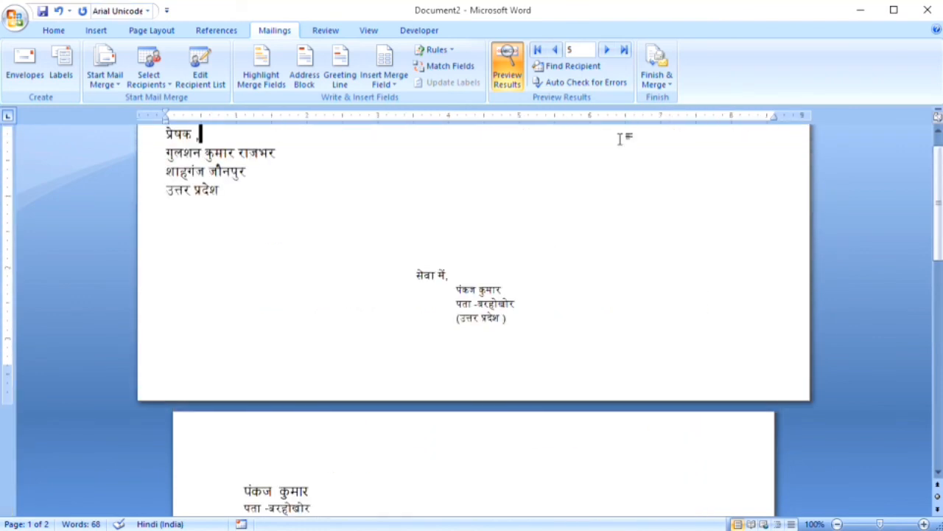
left_click(608, 50)
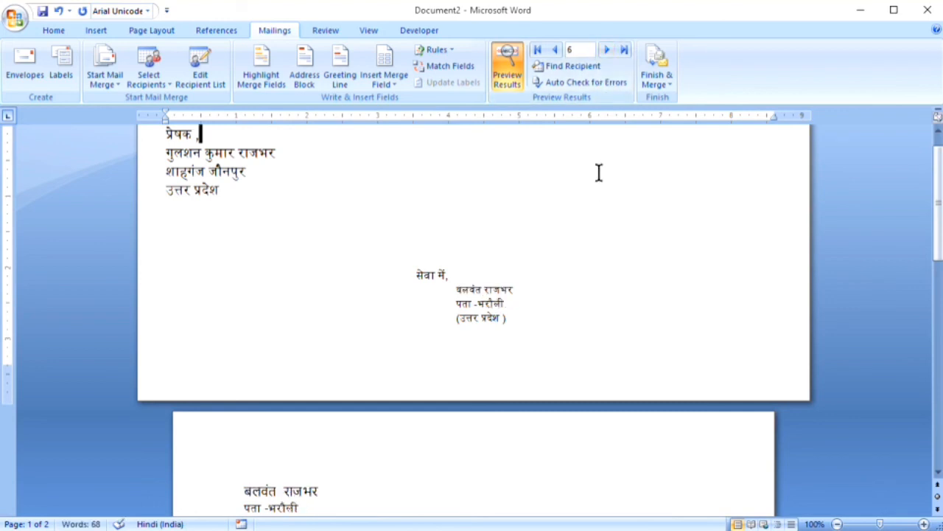
left_click(605, 50)
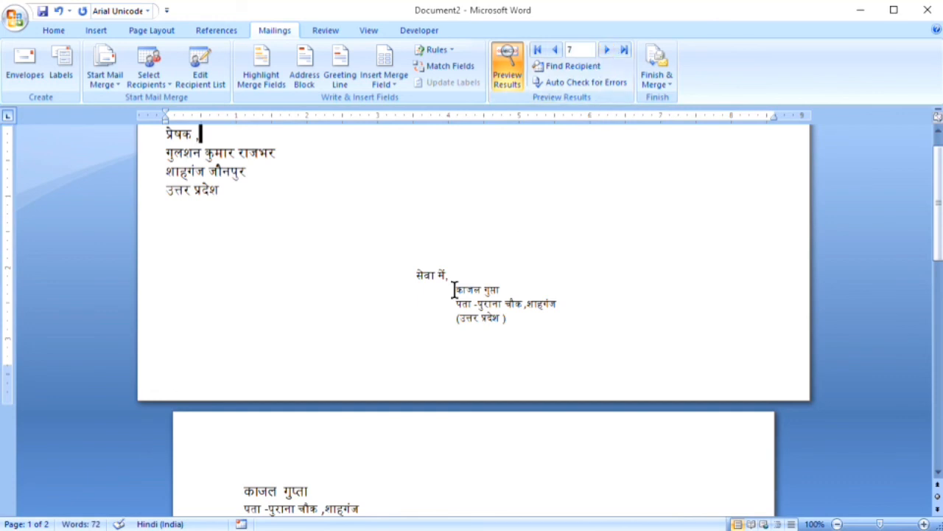
Make the envelope's recipient address block bold, then bring up the Finish & Merge options
left_click_drag(456, 290, 491, 313)
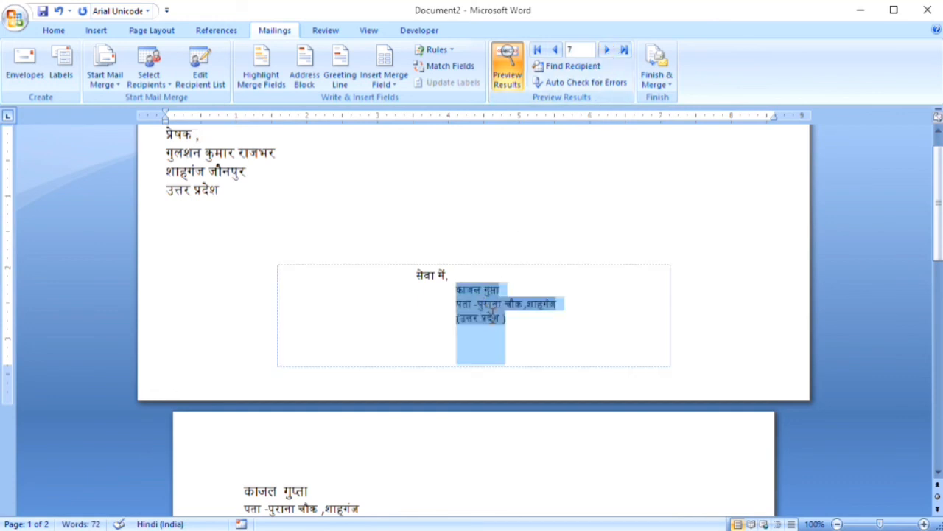
left_click(572, 232)
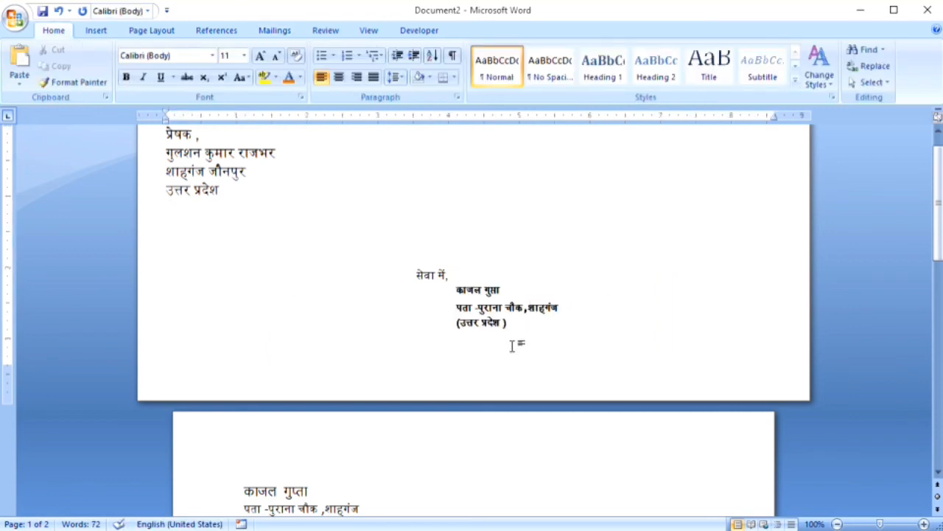
left_click(510, 322)
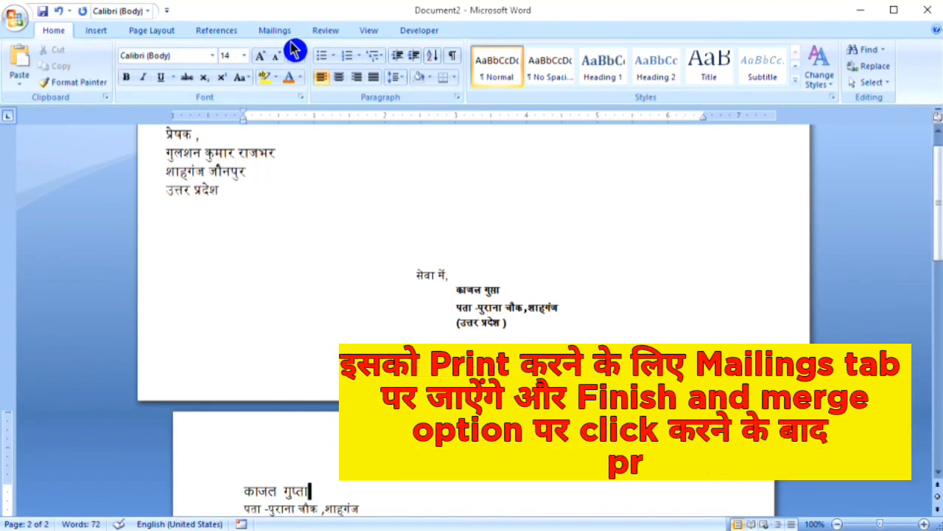
left_click(273, 31)
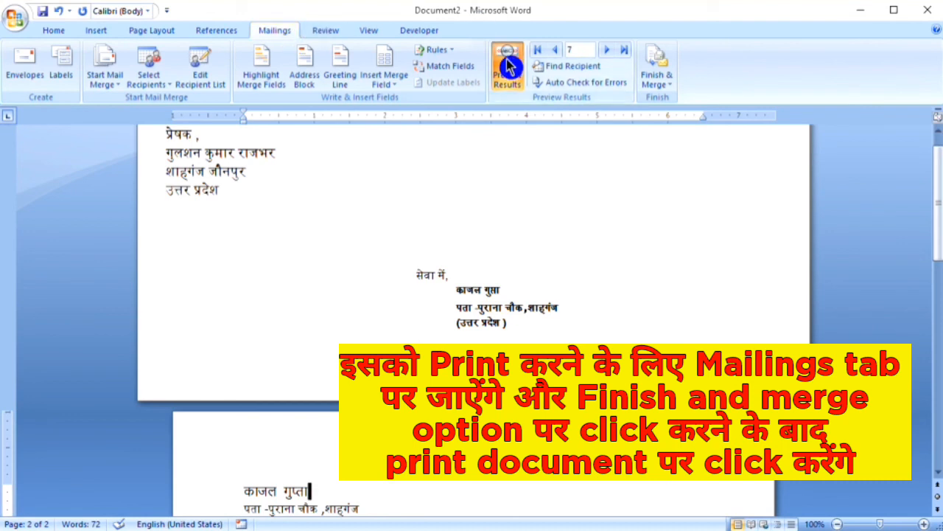
left_click(660, 83)
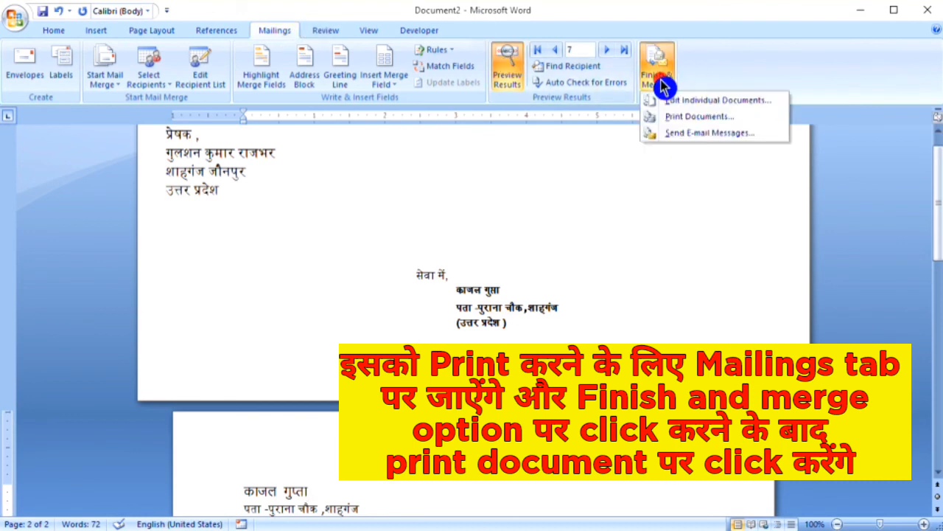
Choose Print Documents and set the Merge to Printer range to start From record 2
left_click(756, 116)
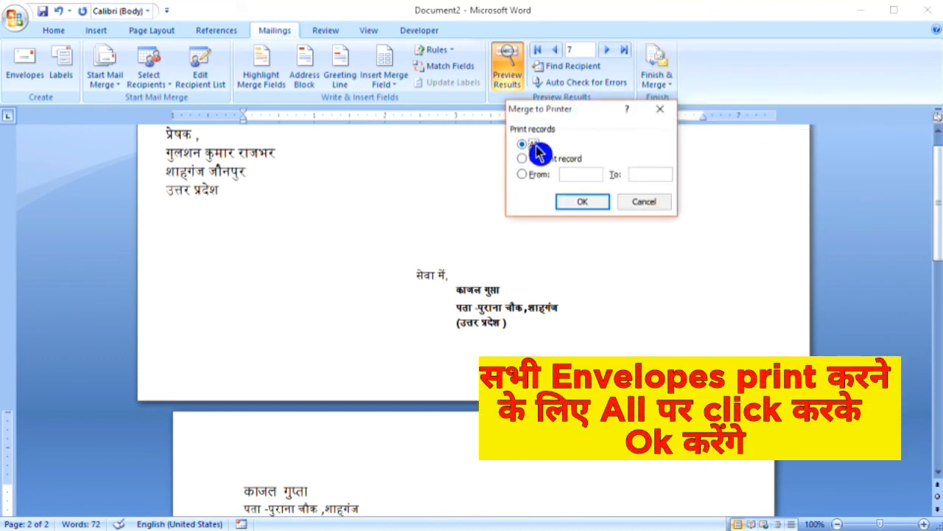
left_click(936, 234)
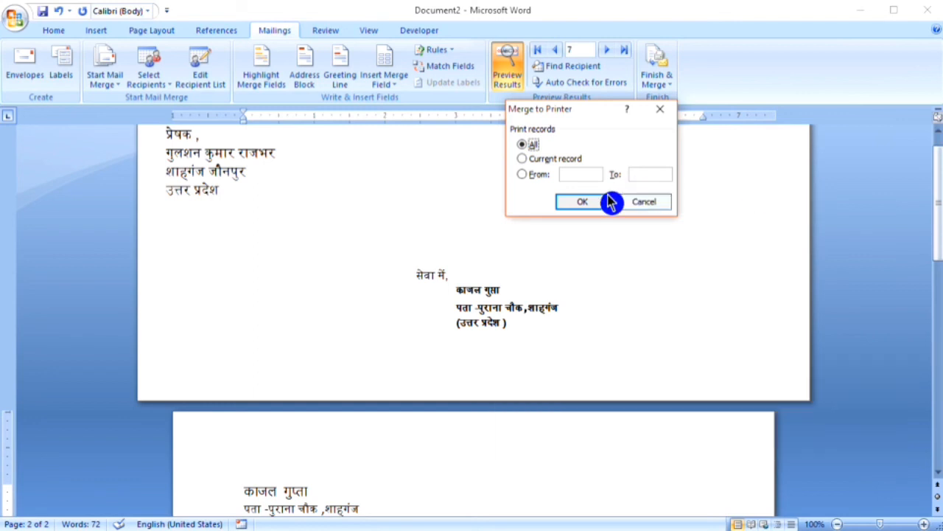
left_click(555, 161)
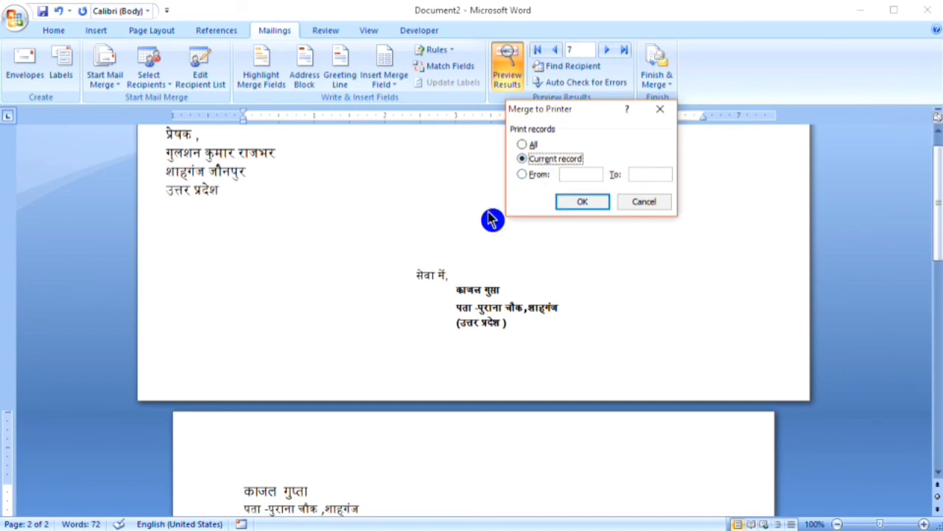
left_click(525, 175)
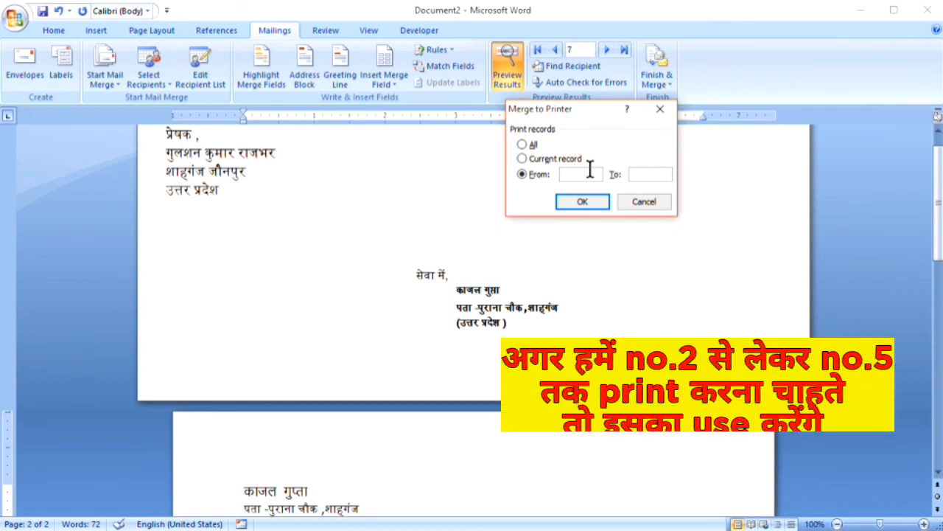
type("2")
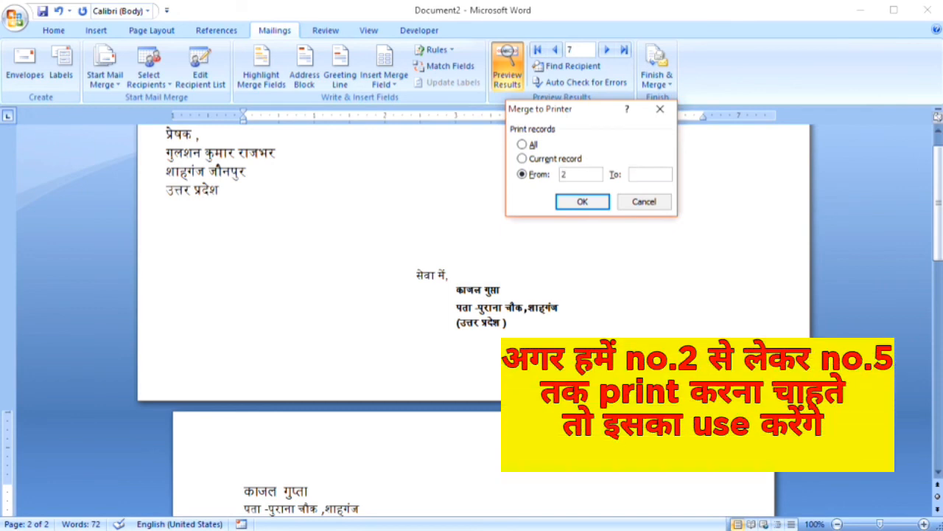